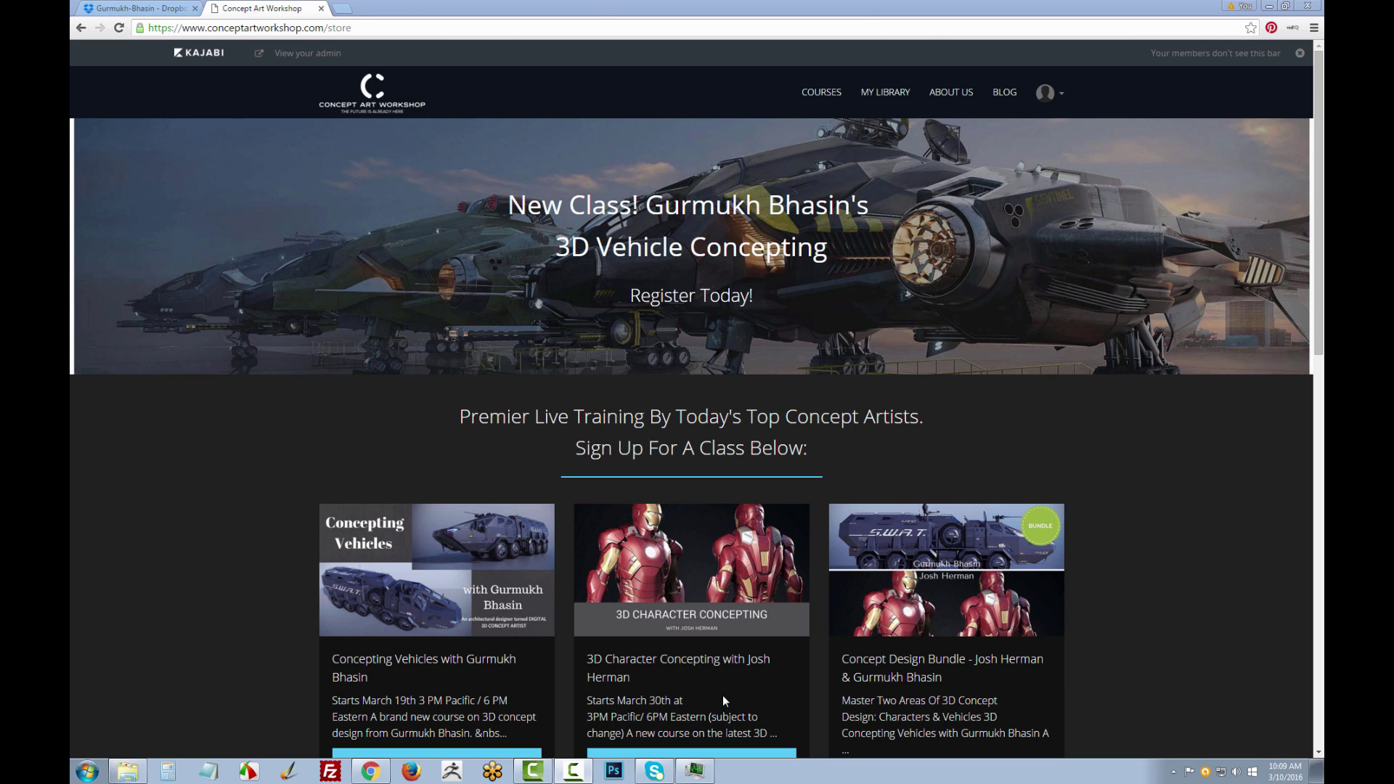
drag(1317, 288, 1311, 349)
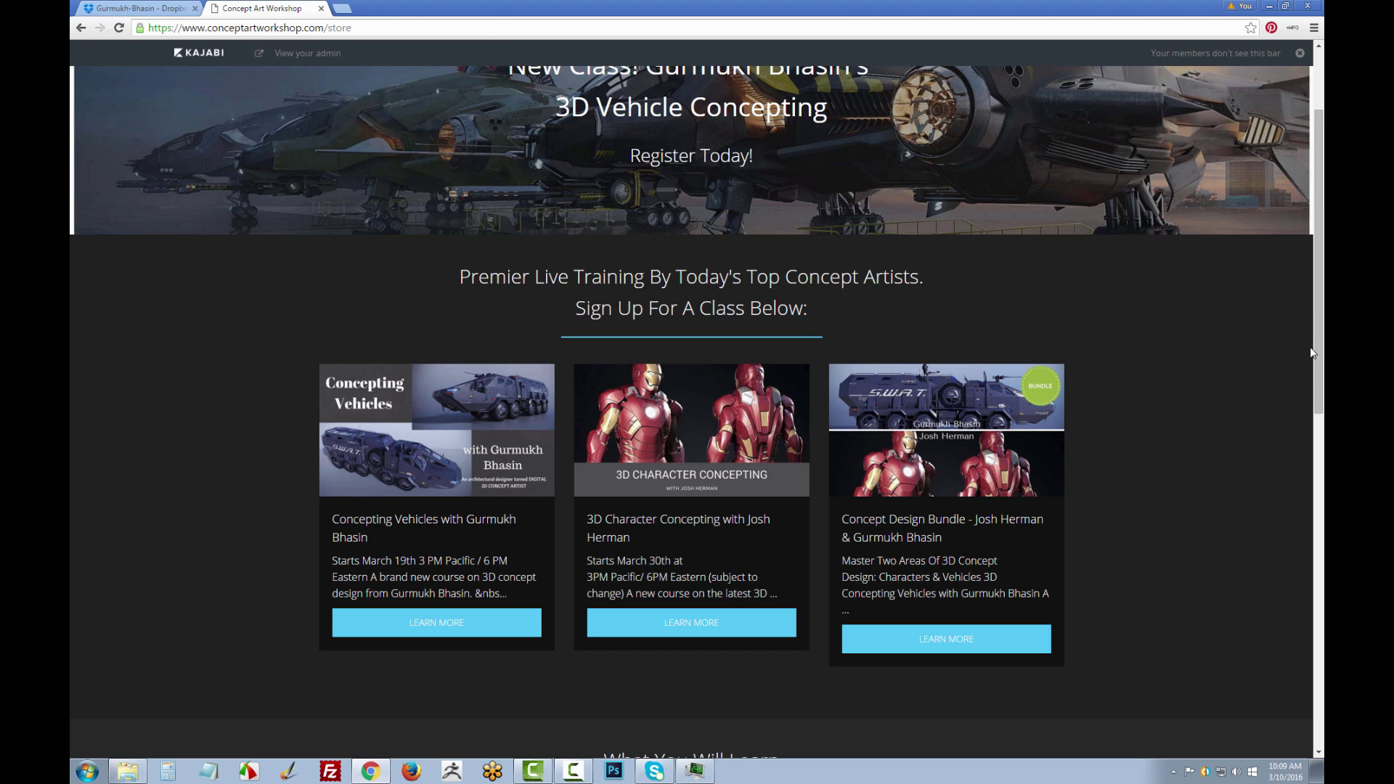
drag(623, 394, 352, 305)
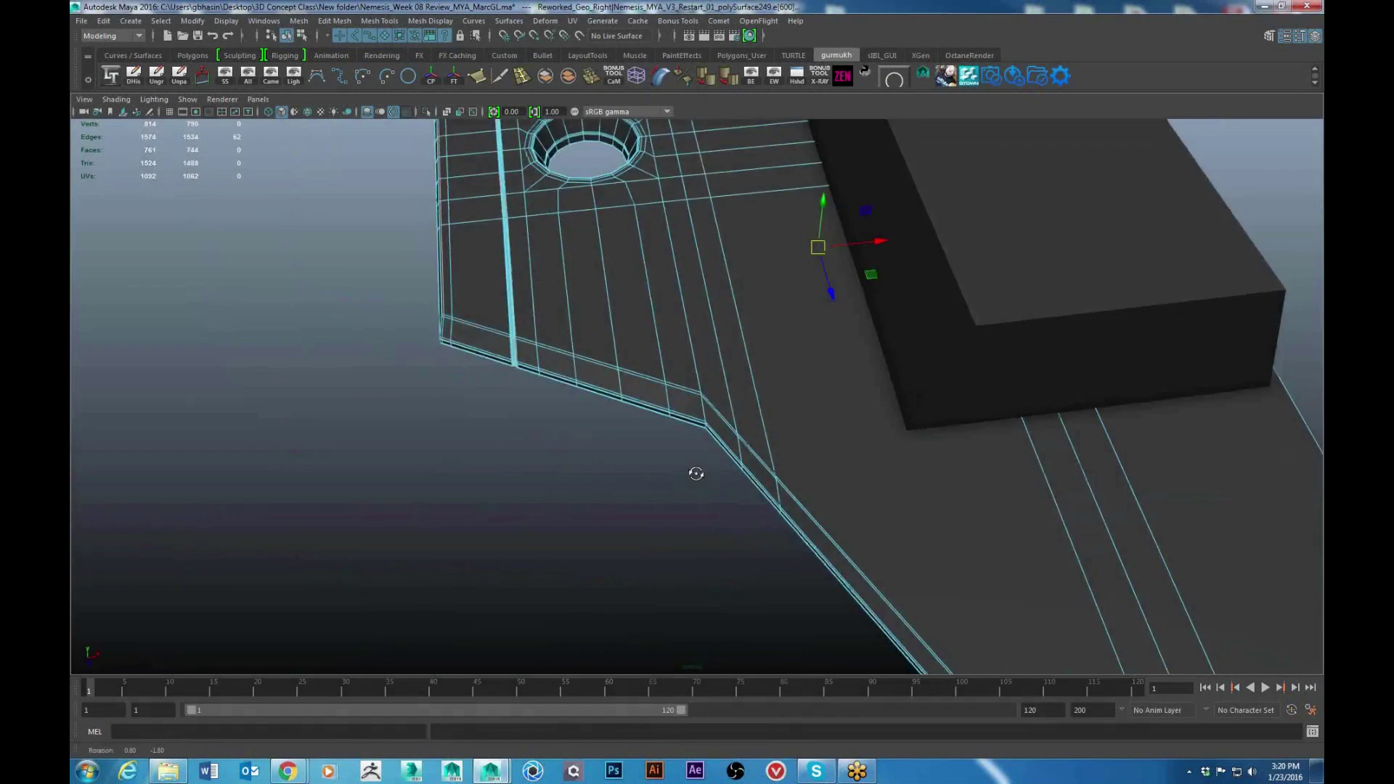
Inspect the chamfered panel edge, its corner and the groove crossing it from both sides of the model
alt+drag(694, 472, 762, 549)
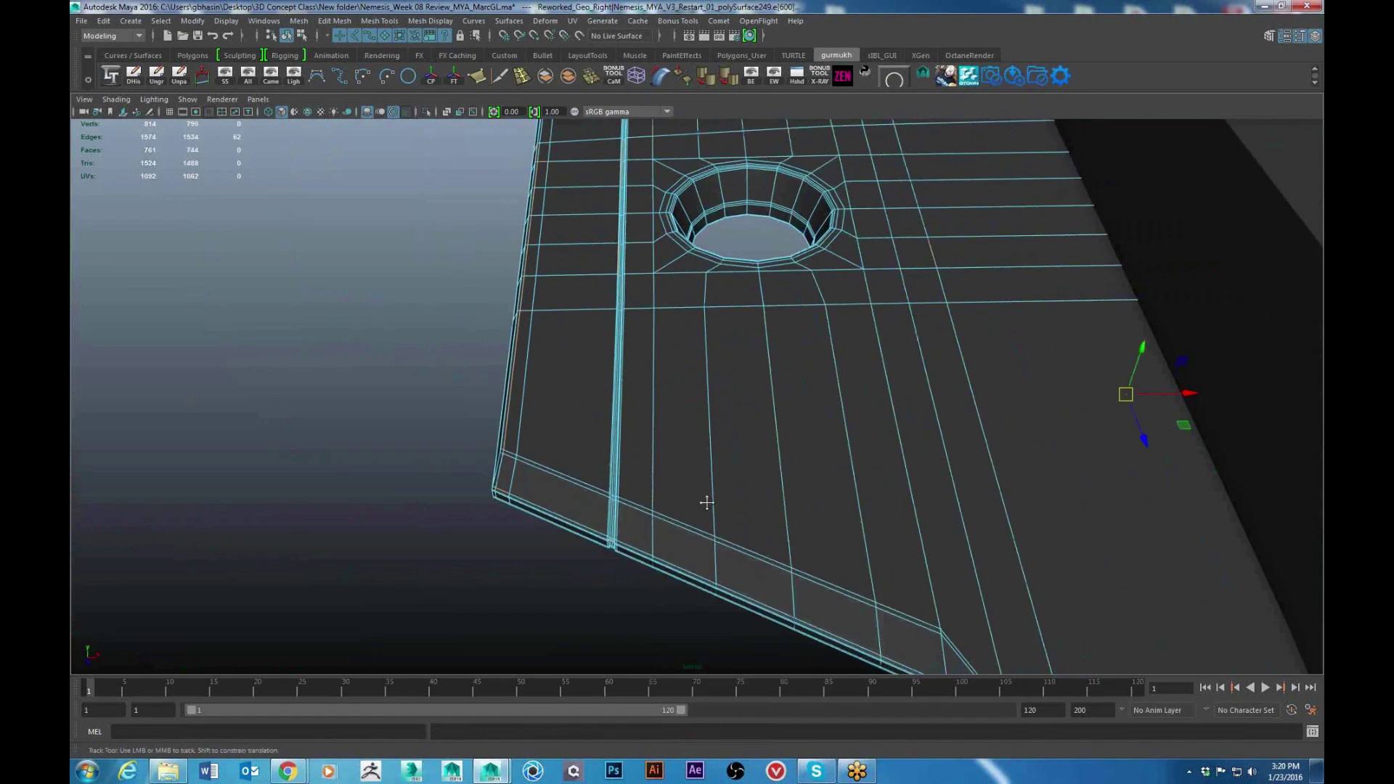
alt+right_drag(707, 501, 775, 551)
alt+middle_drag(774, 551, 765, 489)
alt+middle_drag(750, 385, 738, 477)
alt+right_drag(738, 477, 737, 536)
alt+drag(738, 529, 737, 534)
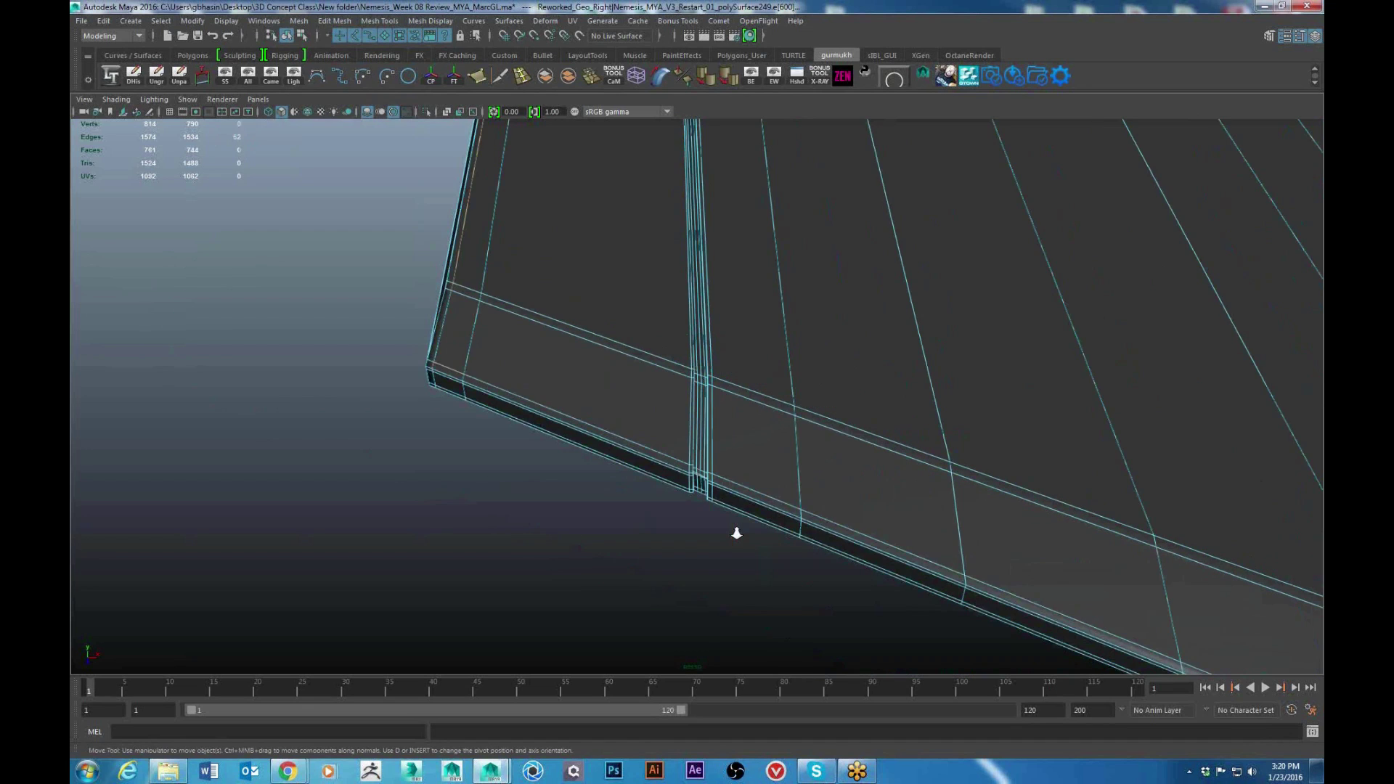
alt+right_drag(736, 534, 686, 512)
alt+drag(686, 512, 1009, 548)
alt+right_drag(780, 480, 827, 513)
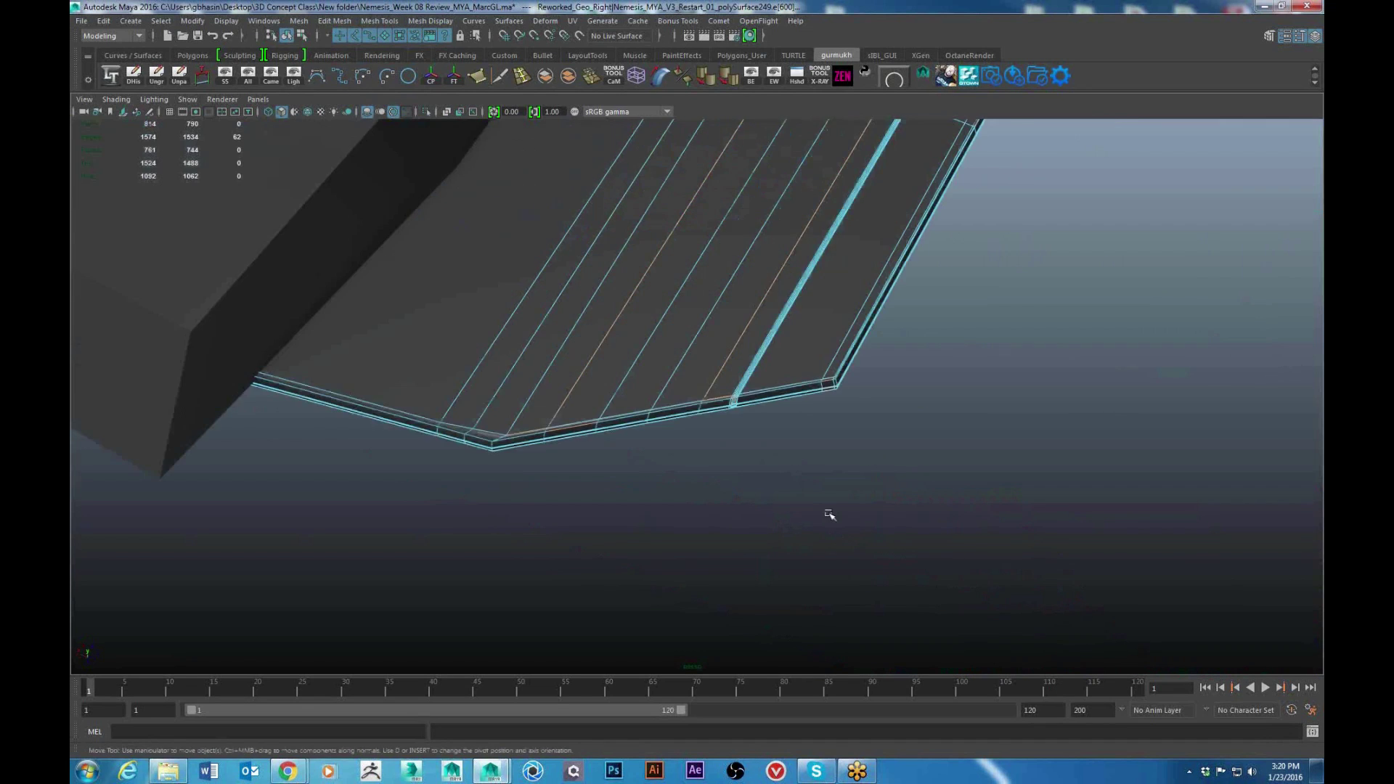
alt+drag(828, 513, 868, 508)
alt+middle_drag(868, 508, 755, 682)
alt+right_drag(756, 681, 772, 603)
alt+middle_drag(772, 603, 744, 466)
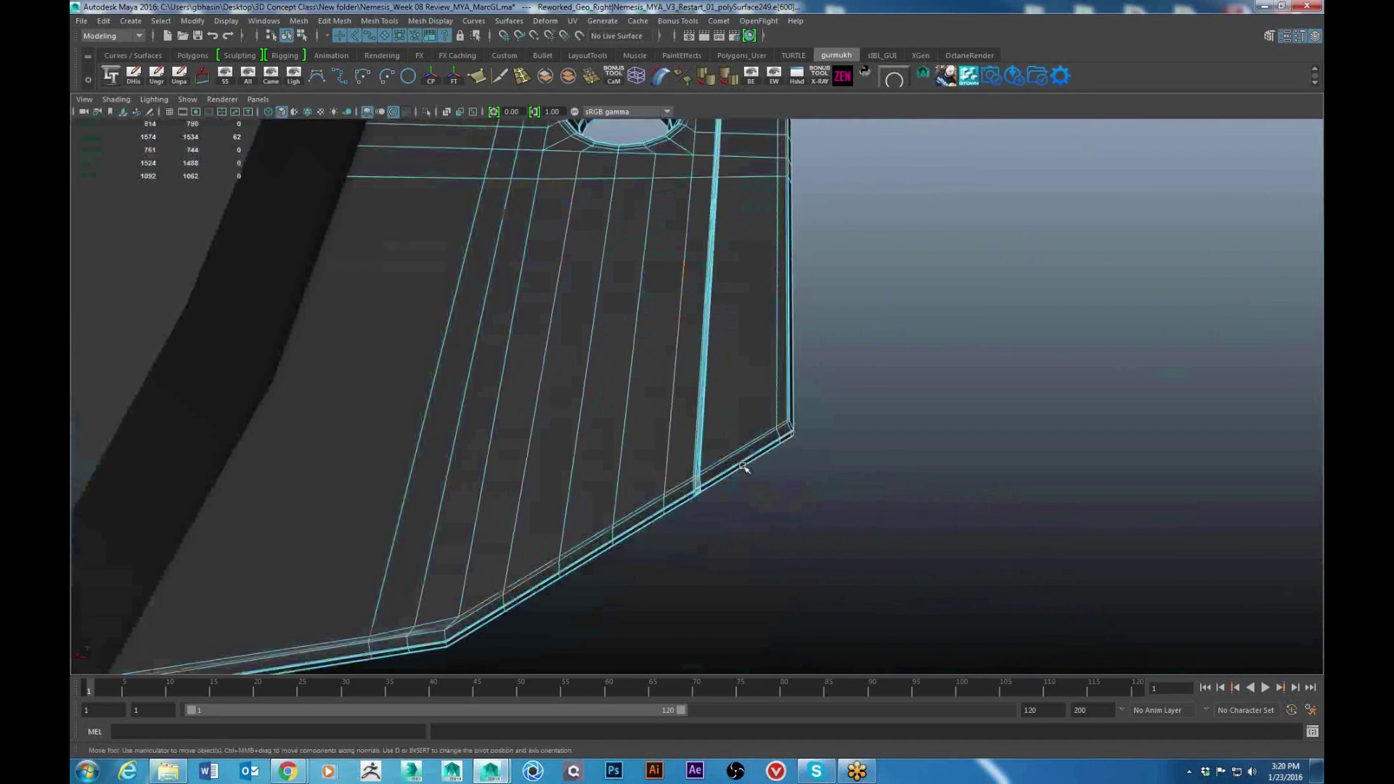
alt+right_drag(704, 516, 733, 541)
alt+middle_drag(733, 541, 719, 343)
alt+right_drag(718, 343, 744, 374)
Select all faces of the outer strip up to the groove and extract them from the panel as a separate piece
right_drag(786, 305, 786, 356)
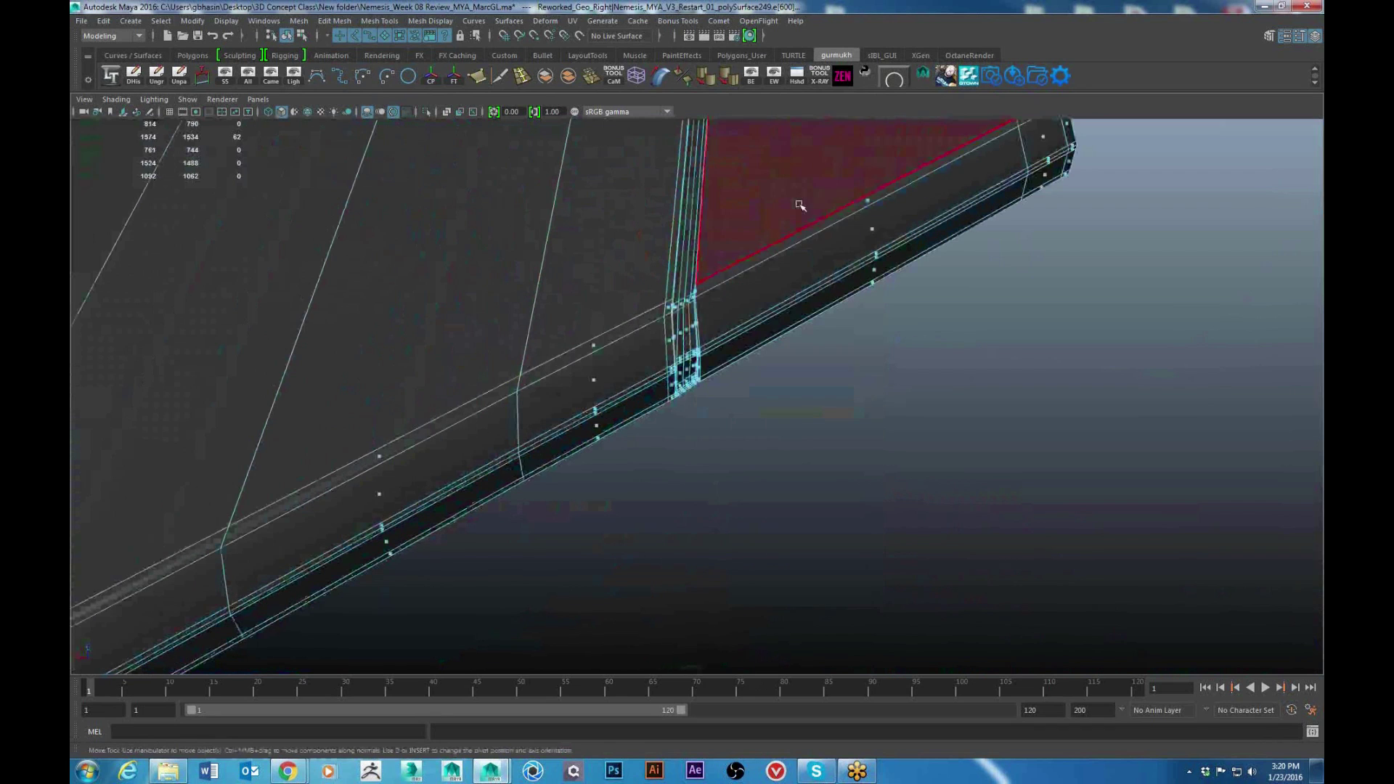
click(803, 218)
alt+drag(818, 240, 681, 364)
double_click(681, 364)
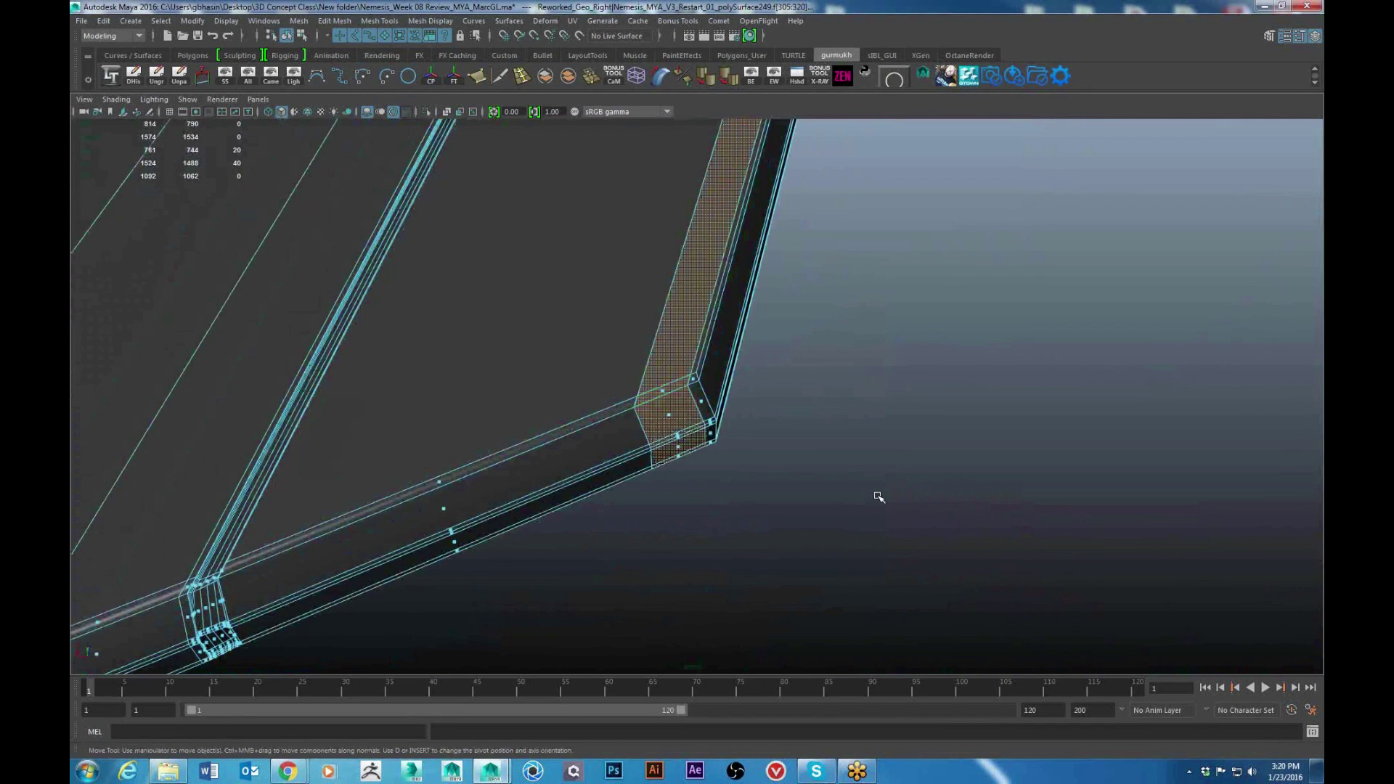
key(shift+period)
key(shift+period)
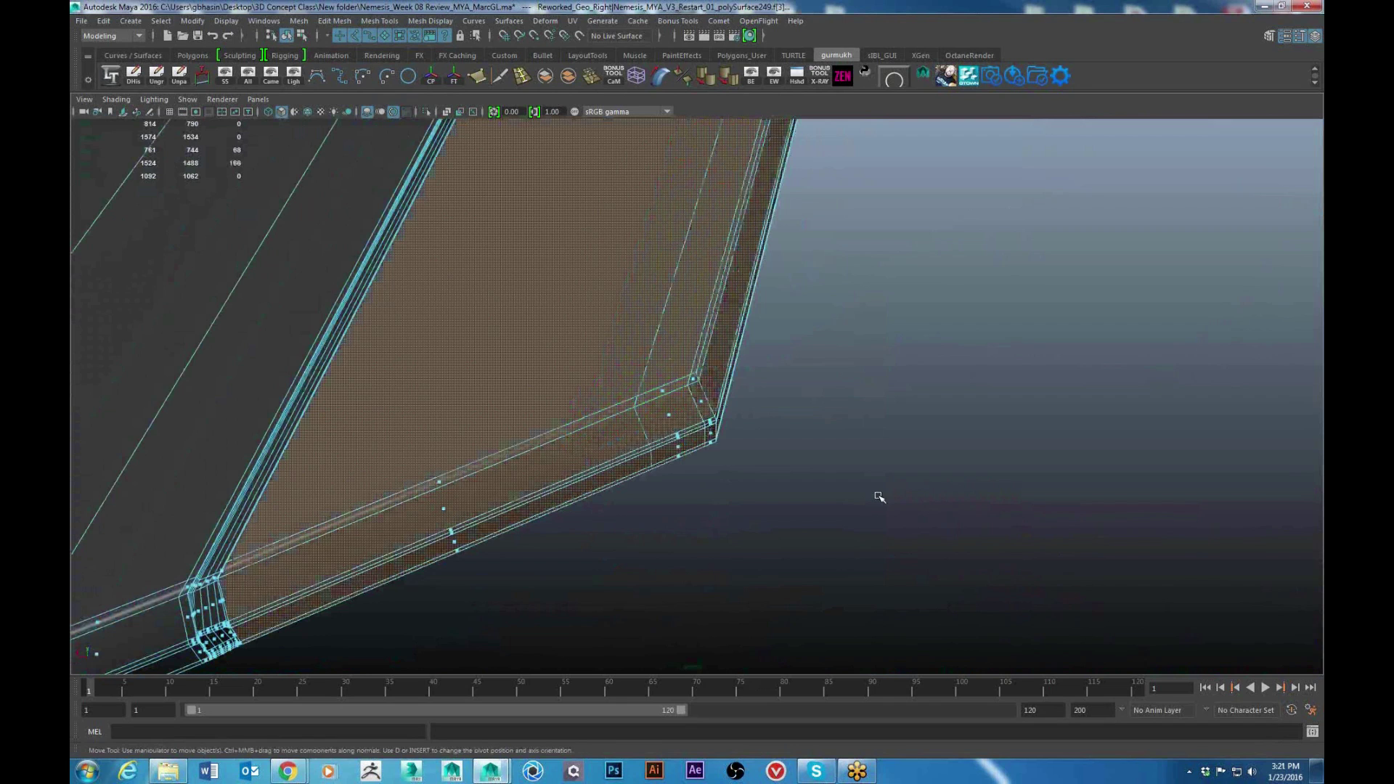
alt+drag(721, 460, 798, 389)
alt+right_drag(792, 438, 766, 567)
key(shift+period)
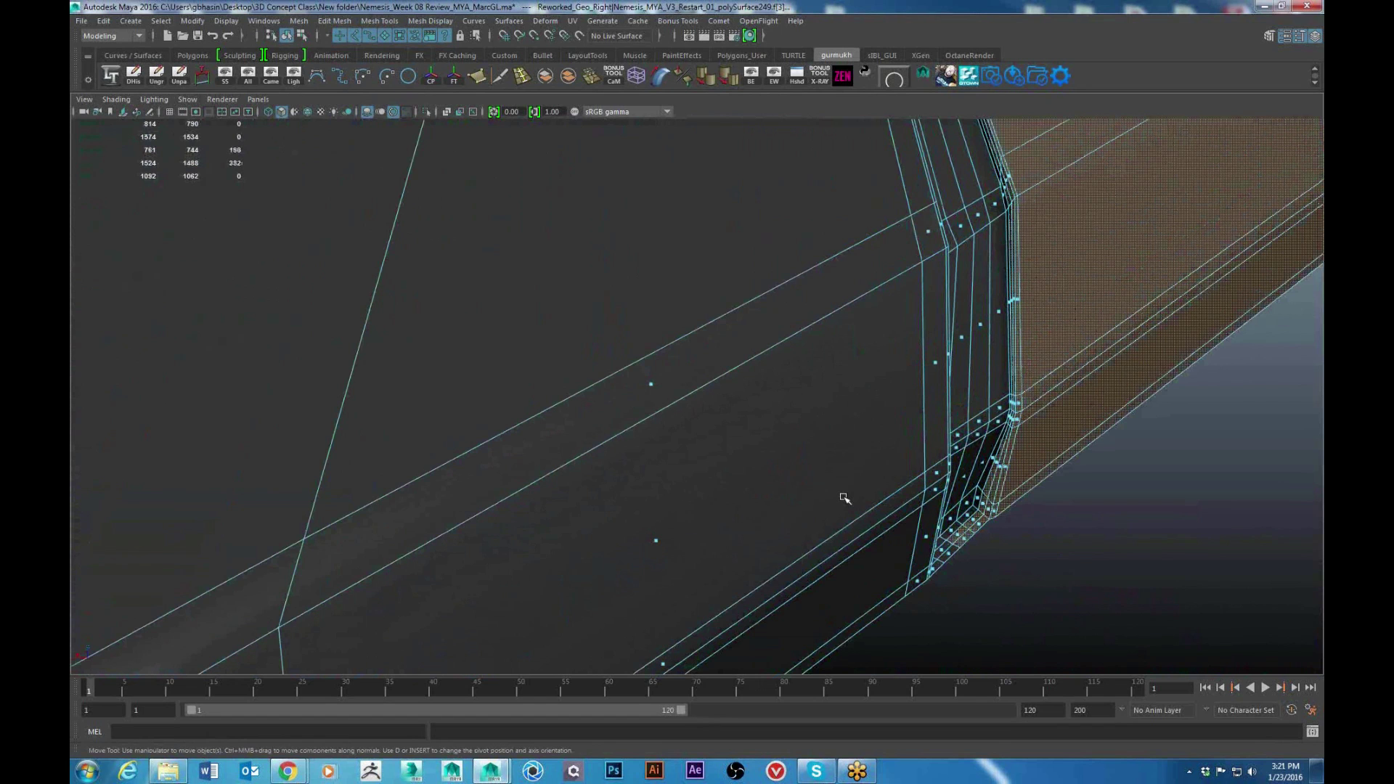
key(shift+period)
alt+drag(811, 510, 842, 440)
shift+right_drag(839, 368, 829, 540)
right_drag(460, 379, 570, 316)
click(505, 472)
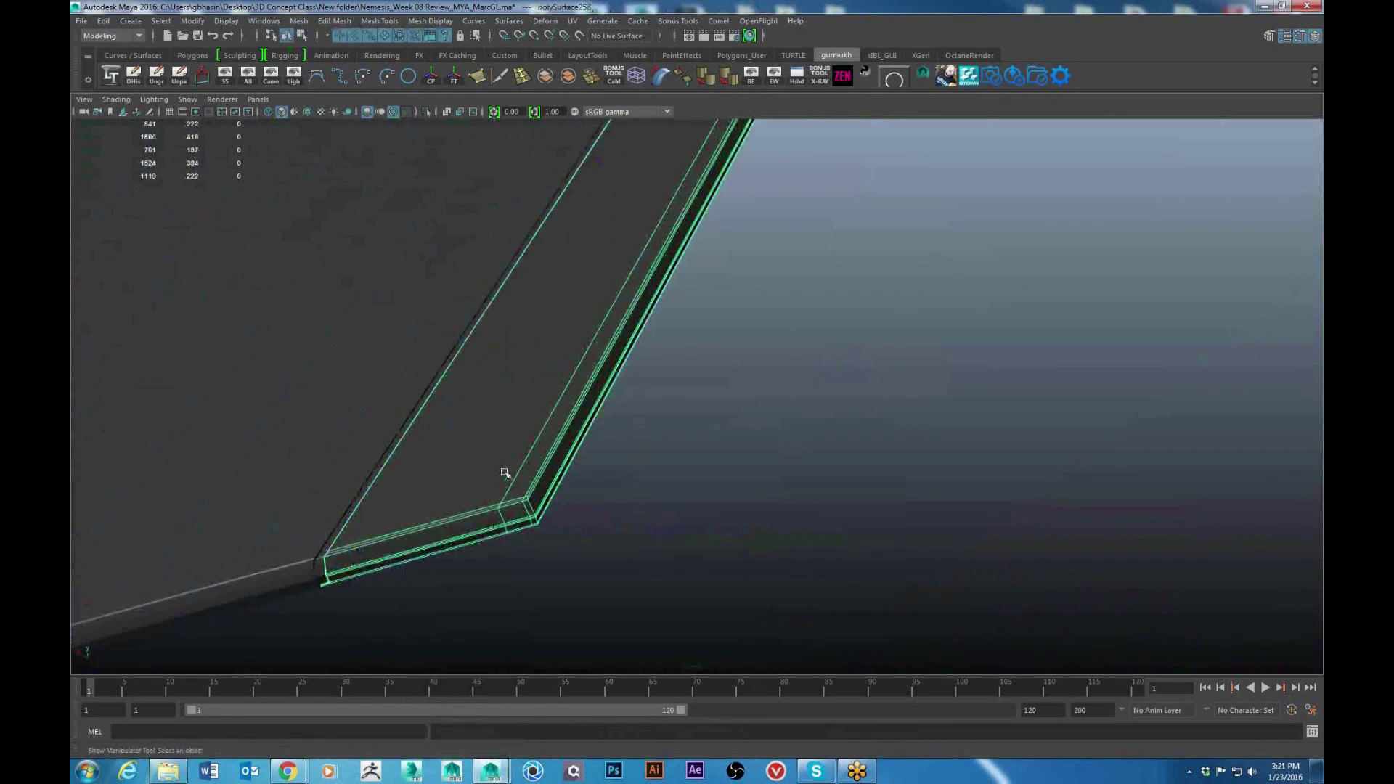
Examine the seam between the extracted strip and the main panel, including the groove faces left on the panel
scroll(742, 476, down, 6)
alt+drag(742, 475, 619, 431)
scroll(643, 429, up, 4)
scroll(669, 482, up, 4)
scroll(607, 455, up, 3)
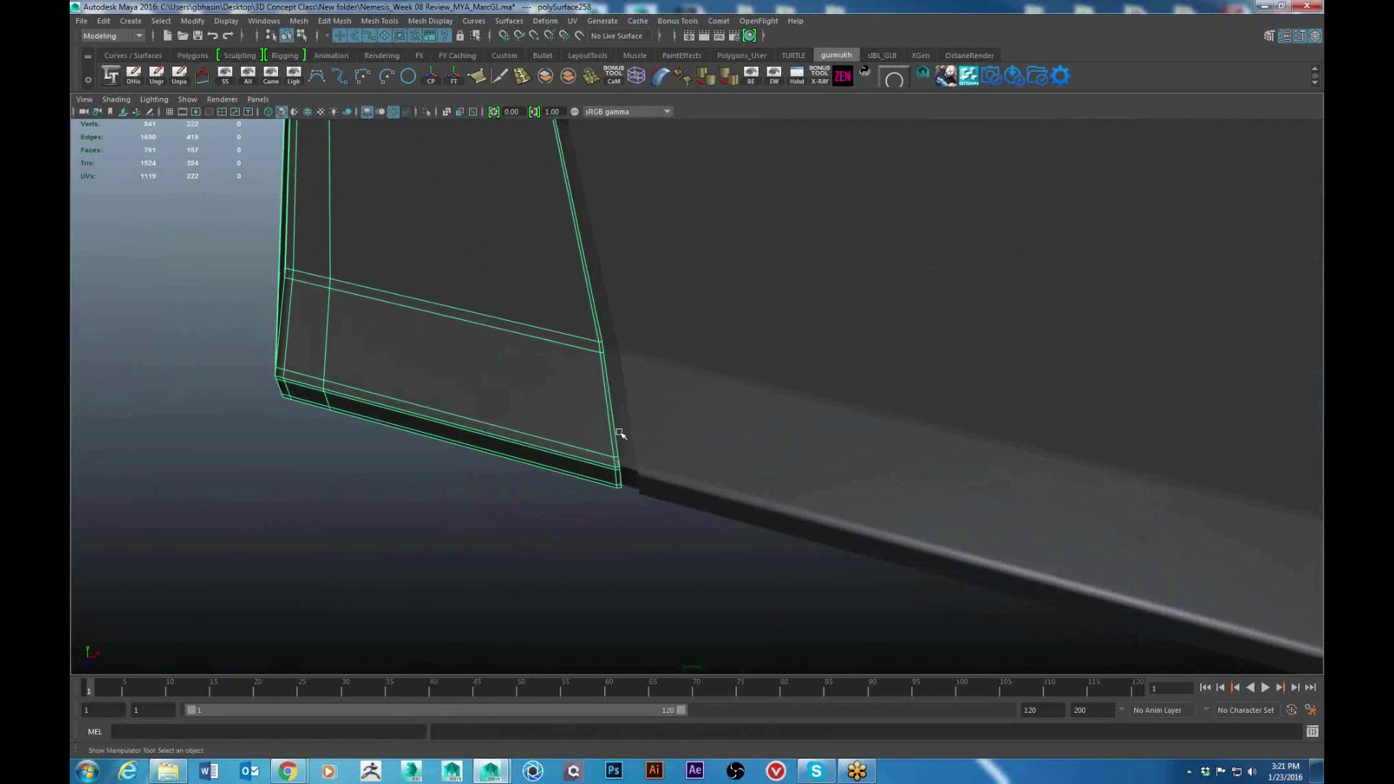
click(666, 453)
alt+drag(676, 466, 726, 466)
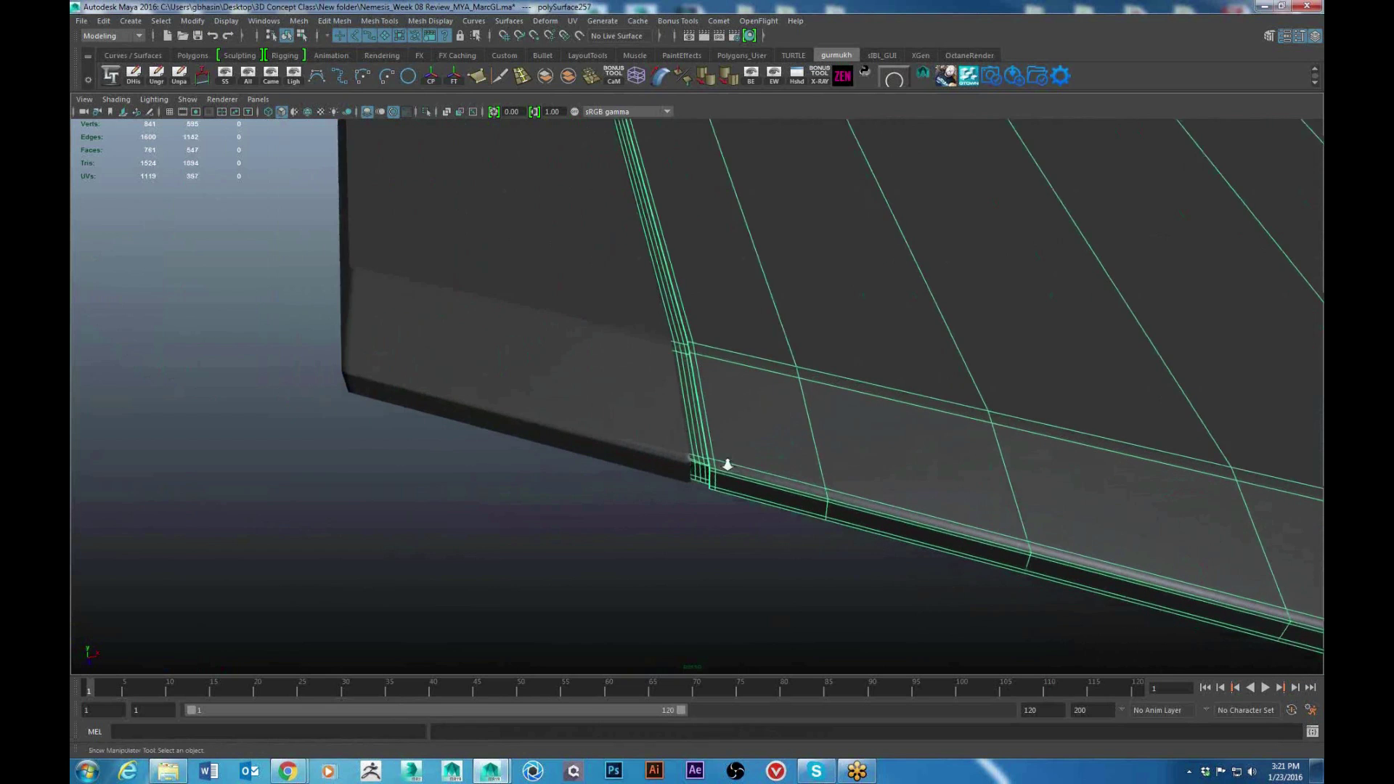
alt+right_drag(725, 465, 731, 610)
alt+middle_drag(731, 609, 840, 442)
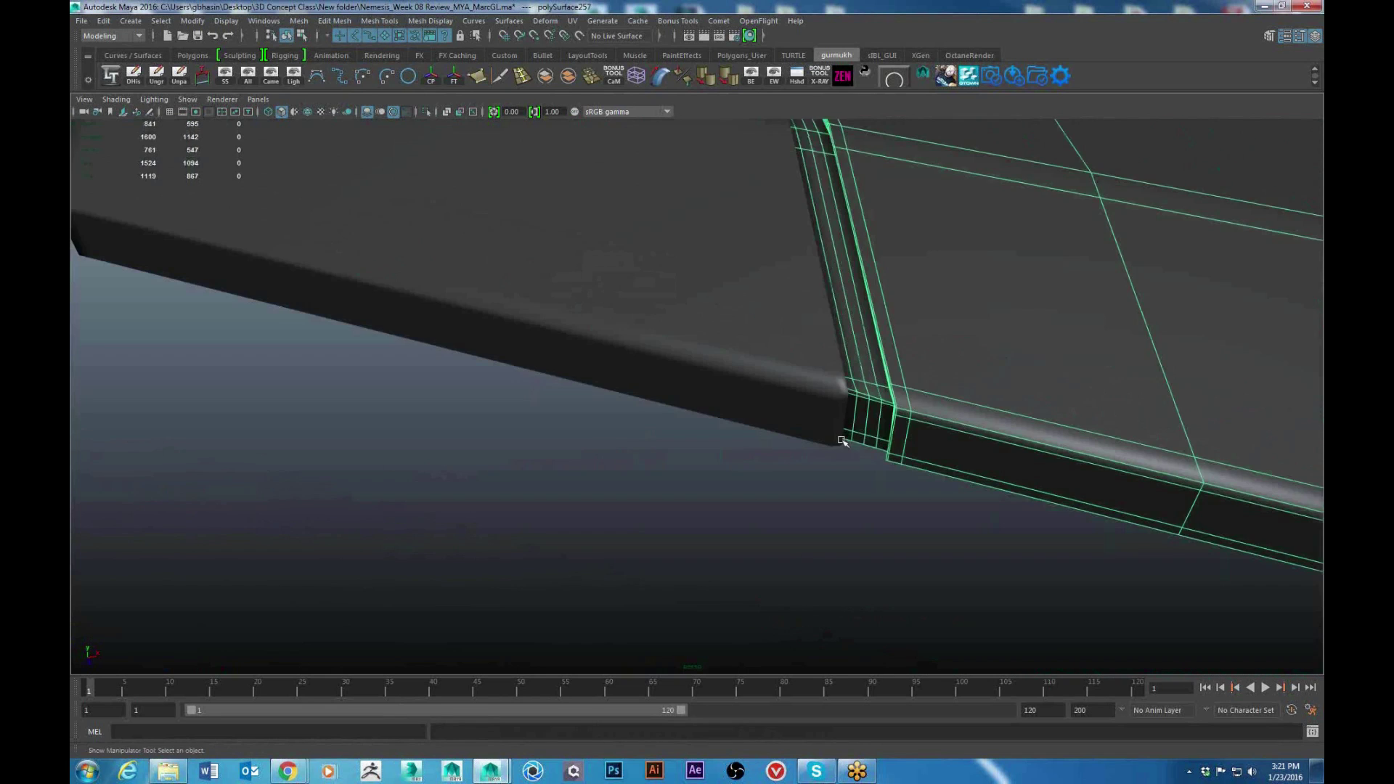
alt+right_drag(890, 451, 966, 436)
alt+middle_drag(1038, 374, 904, 385)
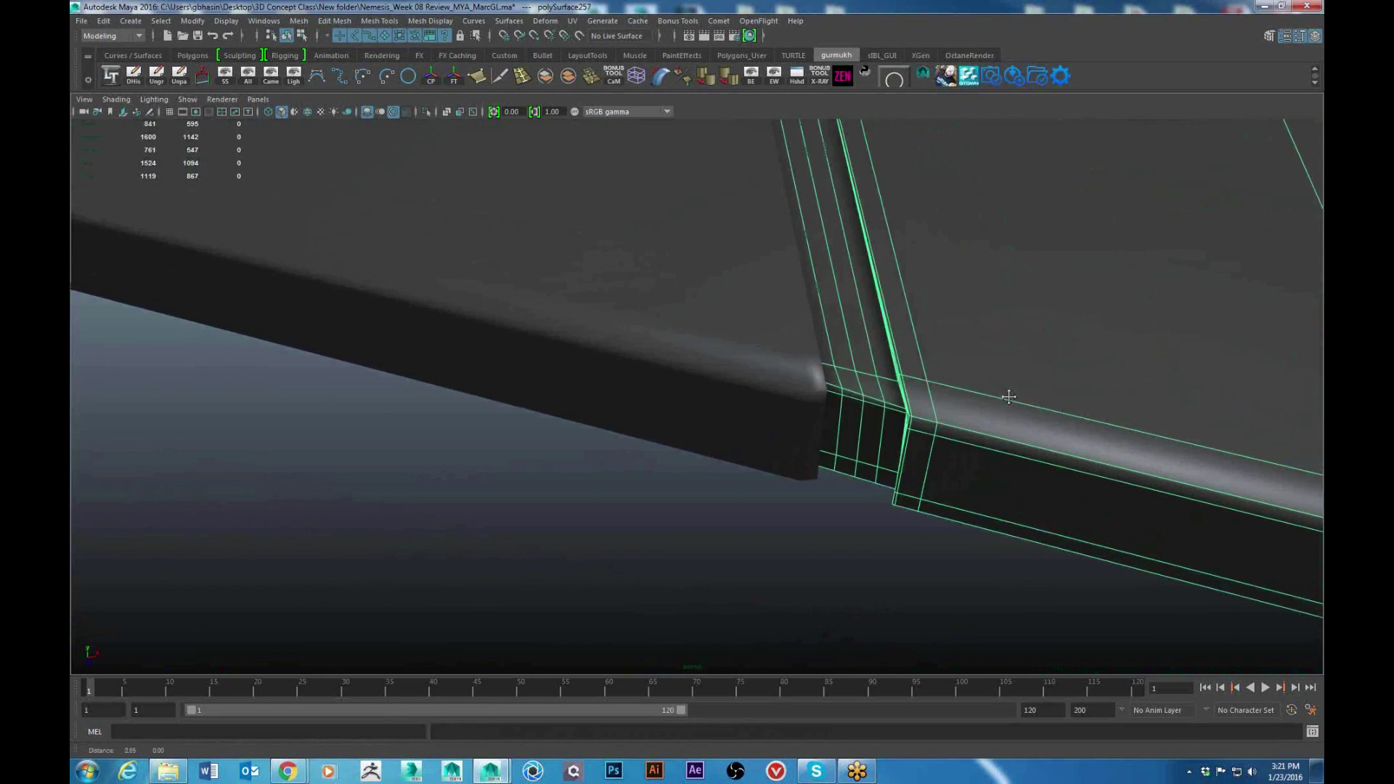
alt+right_drag(1008, 395, 1176, 312)
Delete the groove's wall and floor face loops from the main panel along the cut
right_drag(1214, 264, 1205, 312)
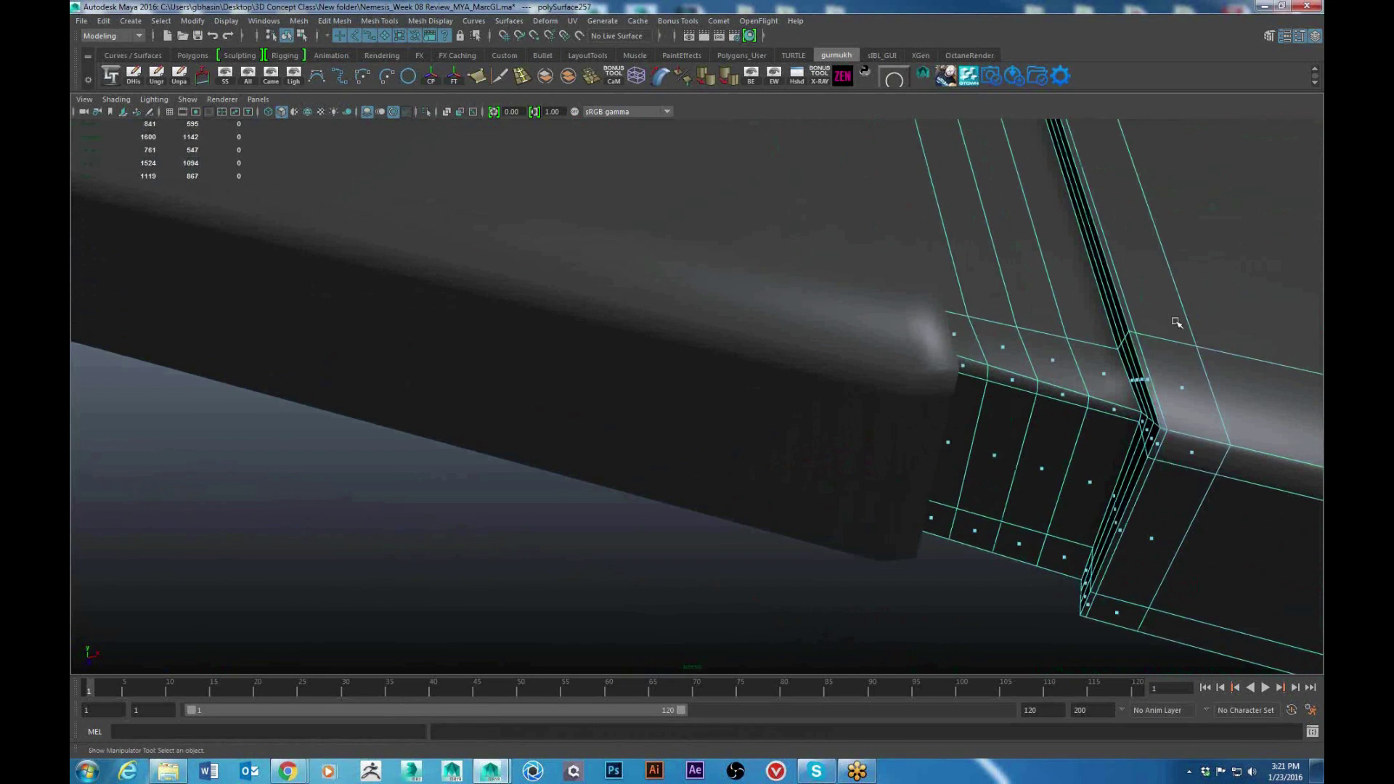
click(1125, 321)
shift+double_click(1134, 353)
key(Delete)
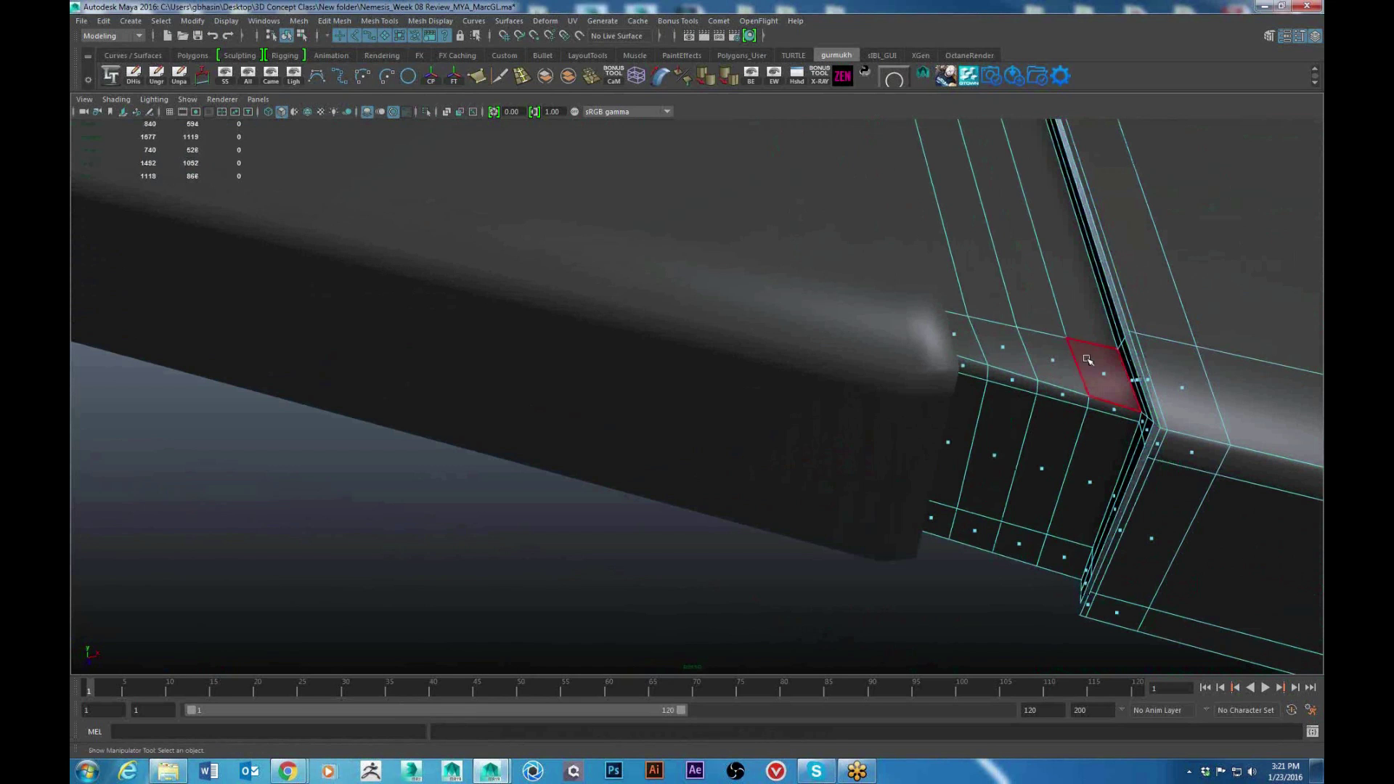
double_click(1087, 359)
key(Delete)
alt+right_drag(1085, 361, 962, 405)
alt+drag(961, 405, 943, 414)
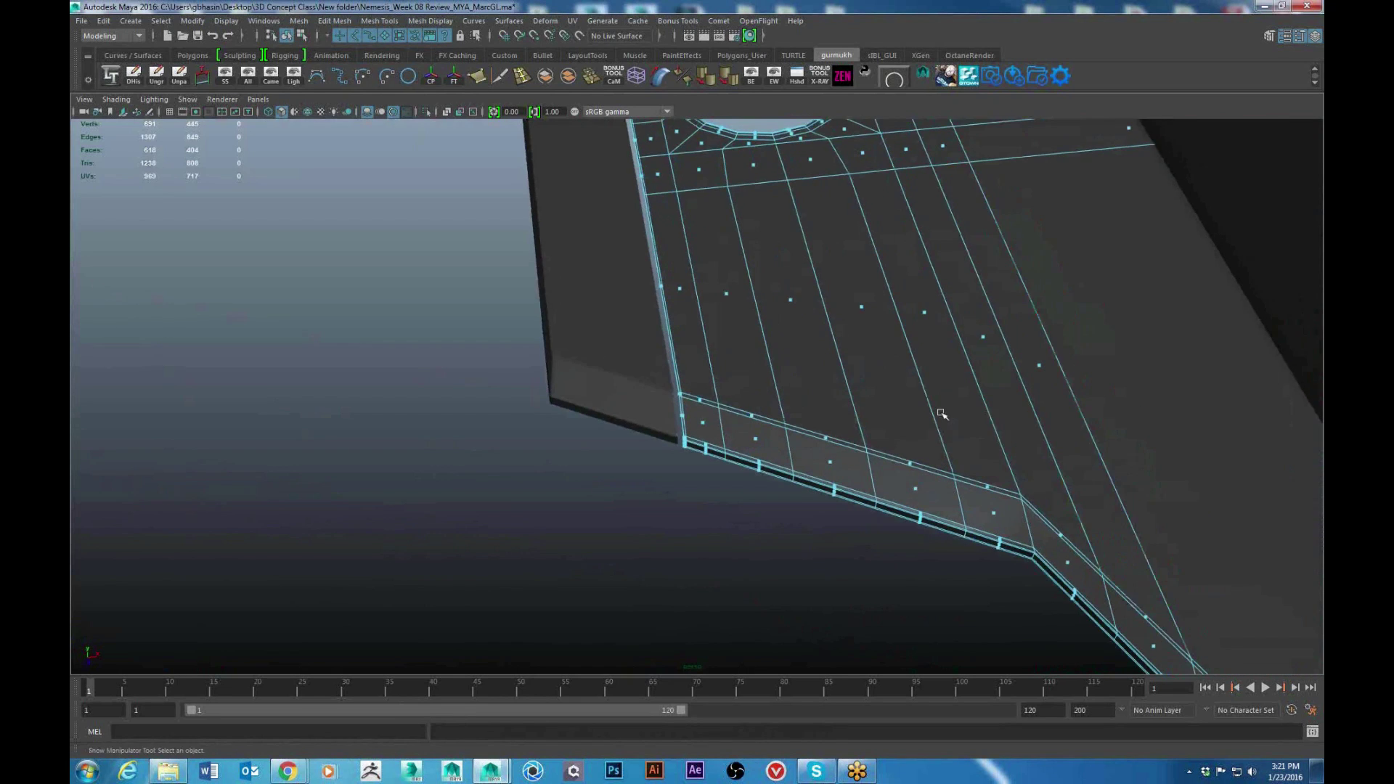
Delete the leftover support edge loops next to the cut on the main panel
alt+middle_drag(800, 446, 815, 514)
right_drag(774, 320, 819, 268)
alt+drag(728, 389, 712, 416)
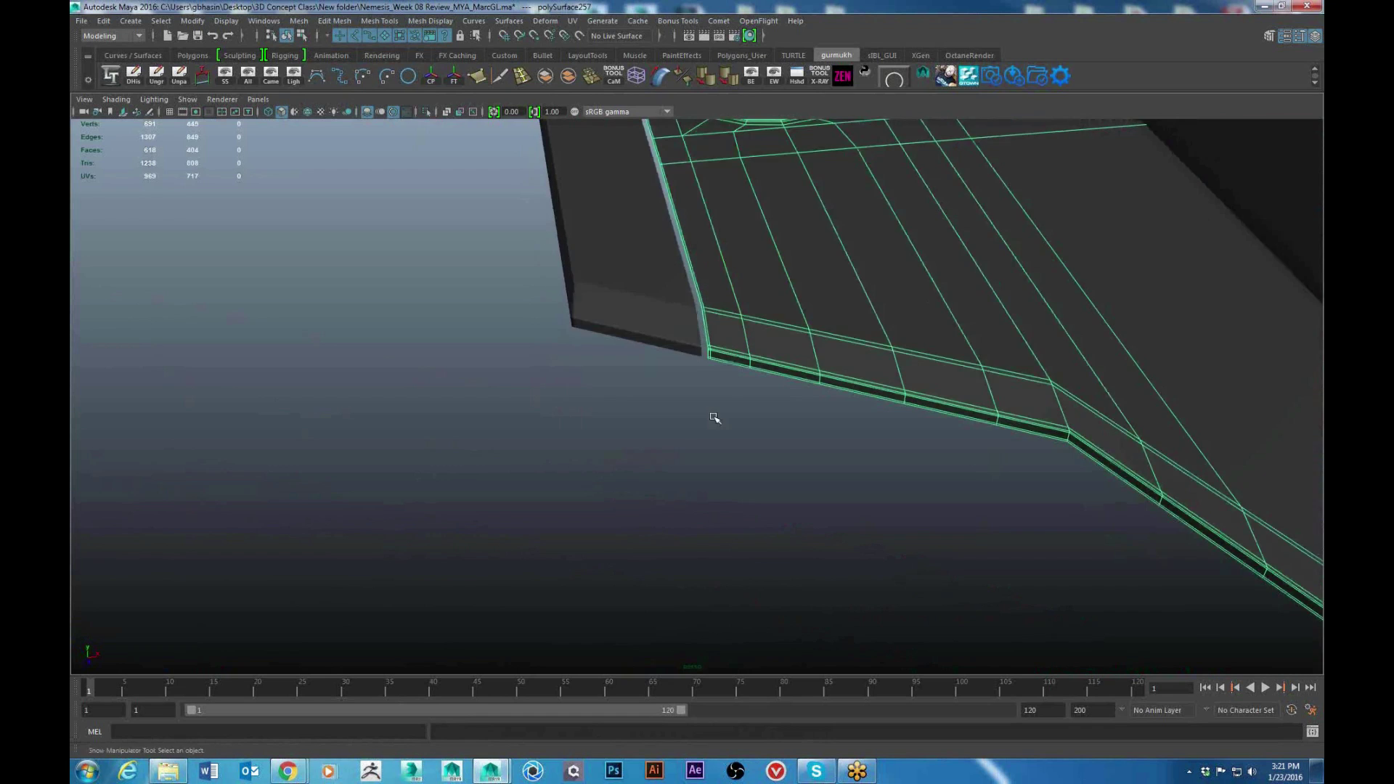
alt+right_drag(712, 417, 755, 425)
double_click(637, 390)
shift+right_drag(809, 332, 748, 370)
alt+drag(682, 434, 759, 433)
alt+right_drag(760, 434, 787, 448)
shift+right_drag(957, 378, 644, 482)
Delete the side-wall face loops along the cut edge of the extracted strip
alt+middle_drag(645, 482, 620, 340)
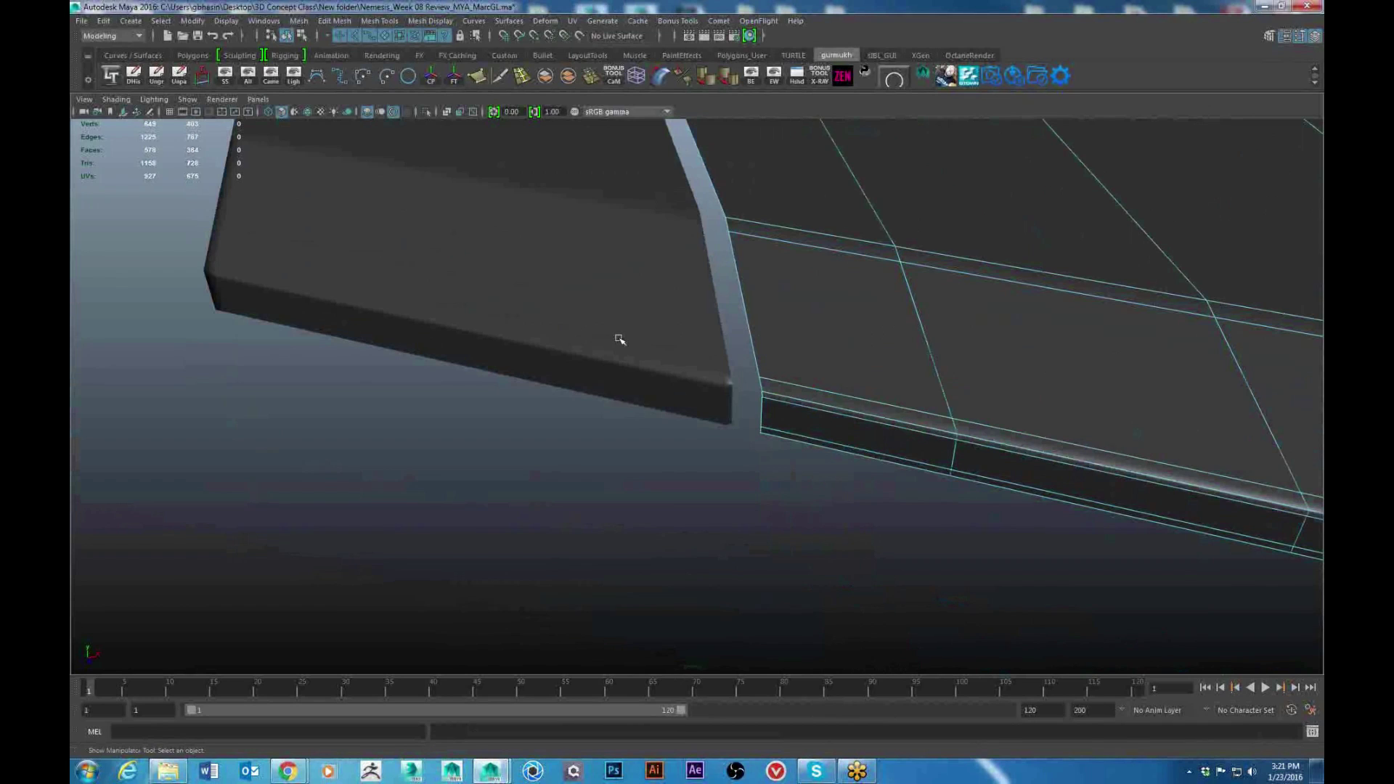
right_drag(612, 249, 613, 287)
alt+drag(622, 295, 277, 364)
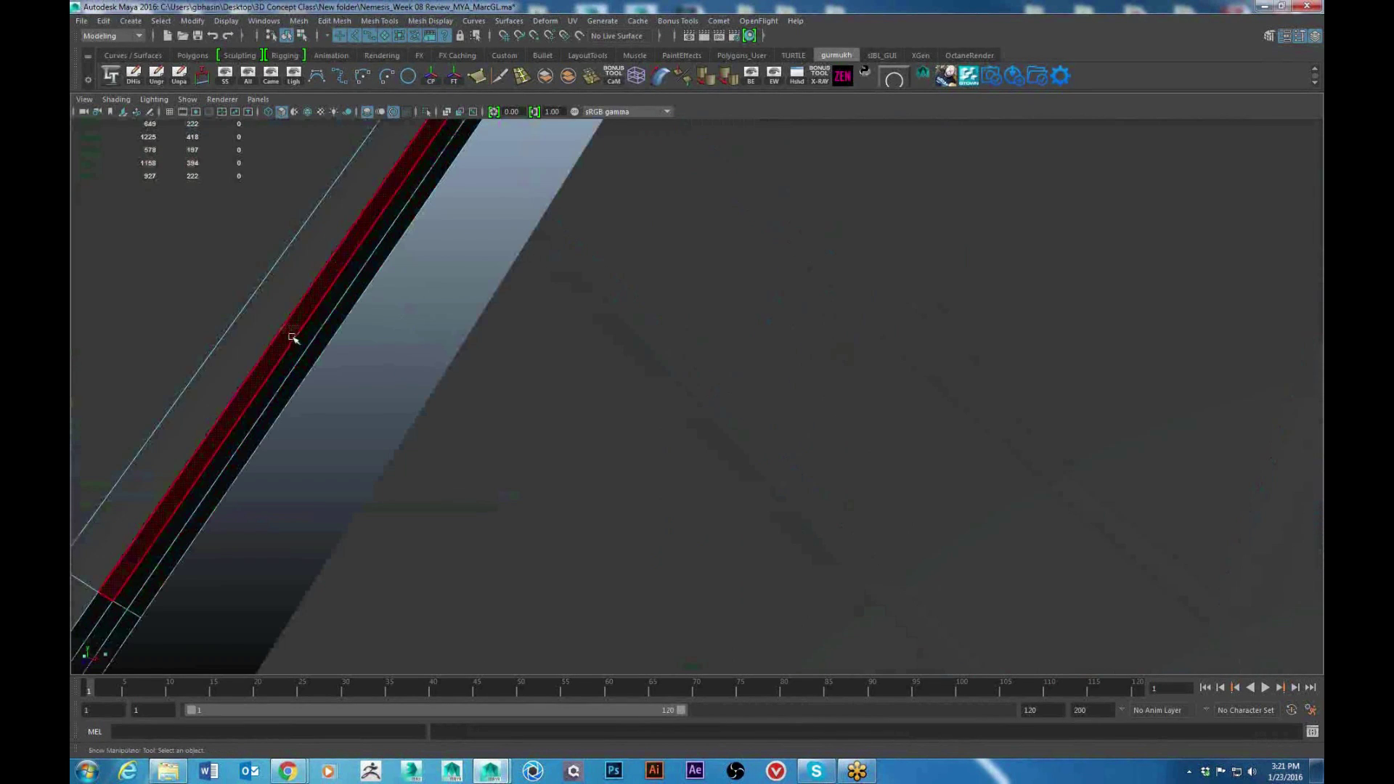
double_click(123, 592)
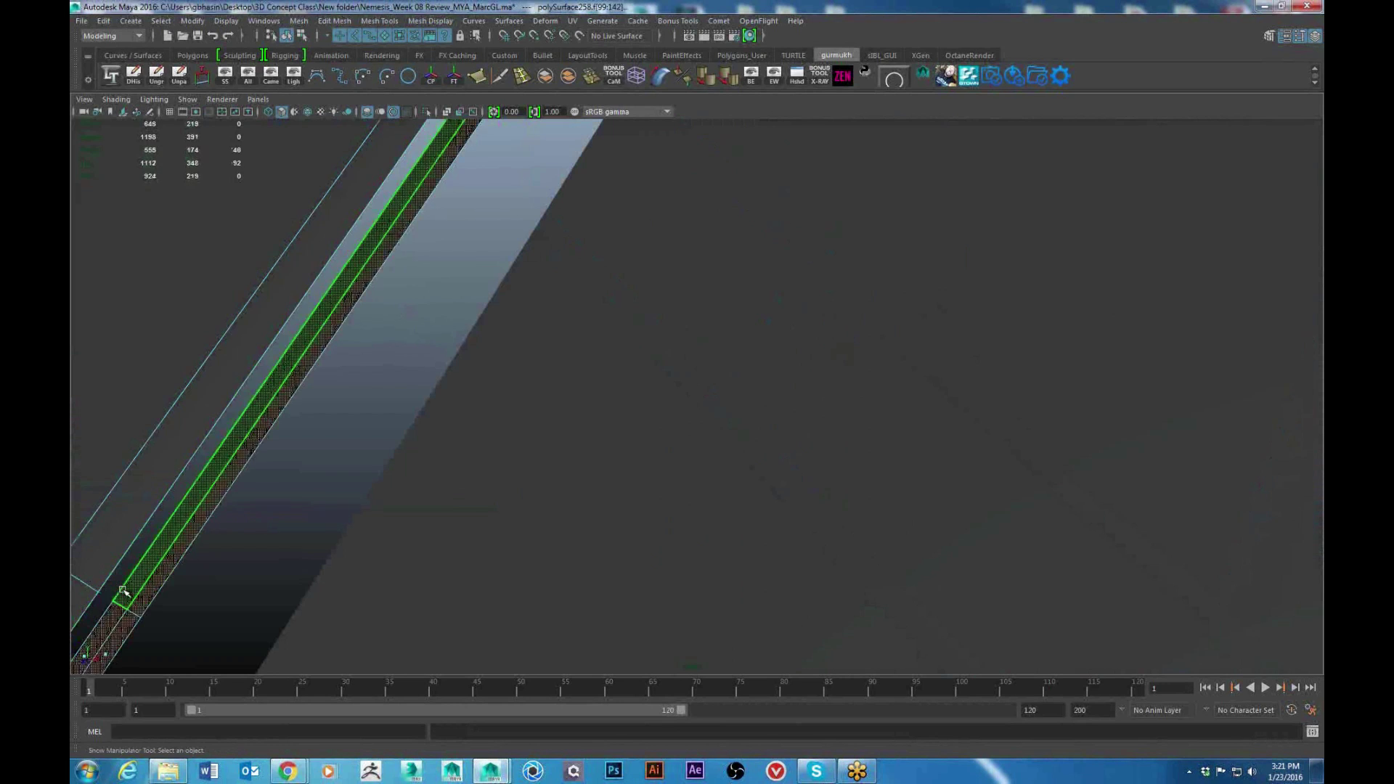
key(Delete)
Delete the redundant edge loops running across the middle of the extracted strip
scroll(501, 469, down, 4)
alt+drag(507, 467, 543, 471)
right_drag(777, 318, 646, 364)
double_click(780, 307)
alt+drag(645, 365, 747, 395)
click(752, 397)
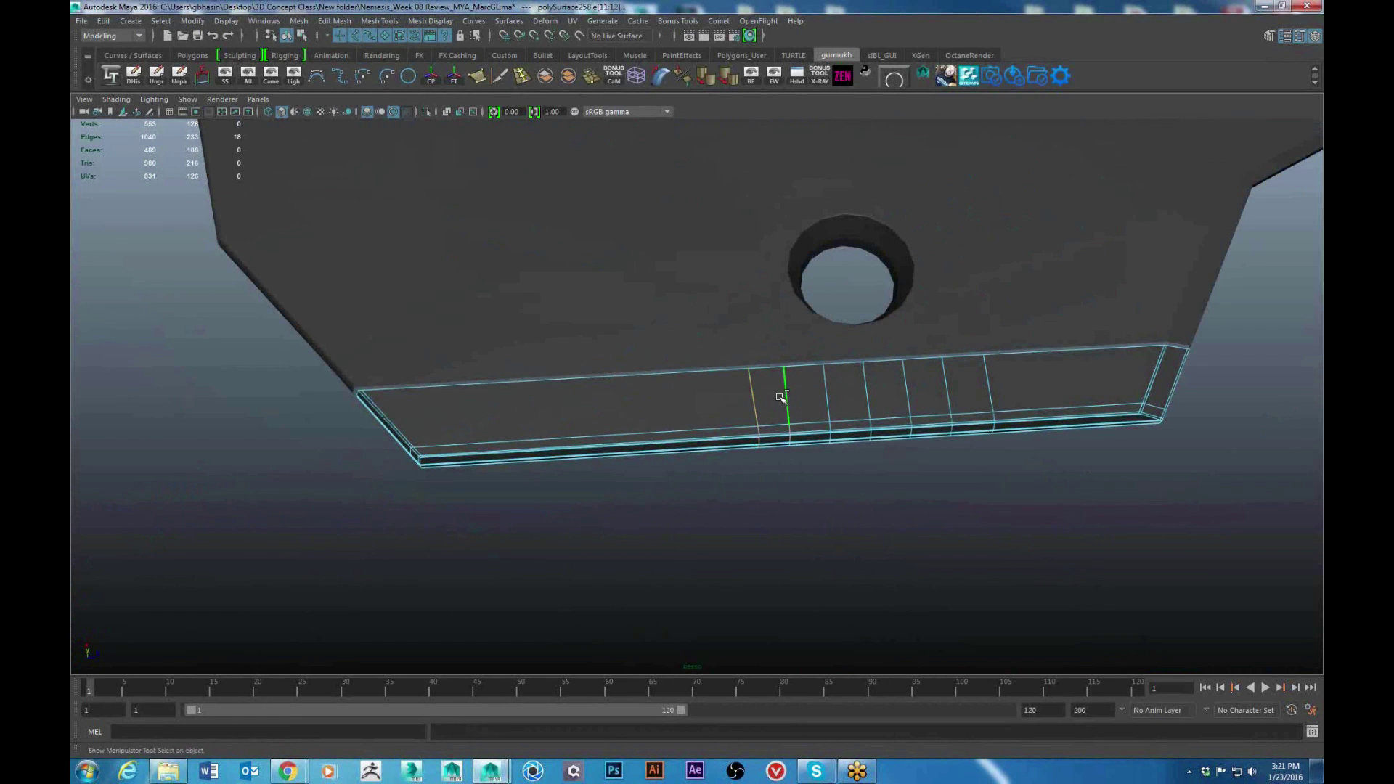
shift+double_click(782, 396)
shift+double_click(866, 391)
shift+double_click(906, 386)
shift+double_click(946, 382)
shift+right_drag(1065, 379, 973, 434)
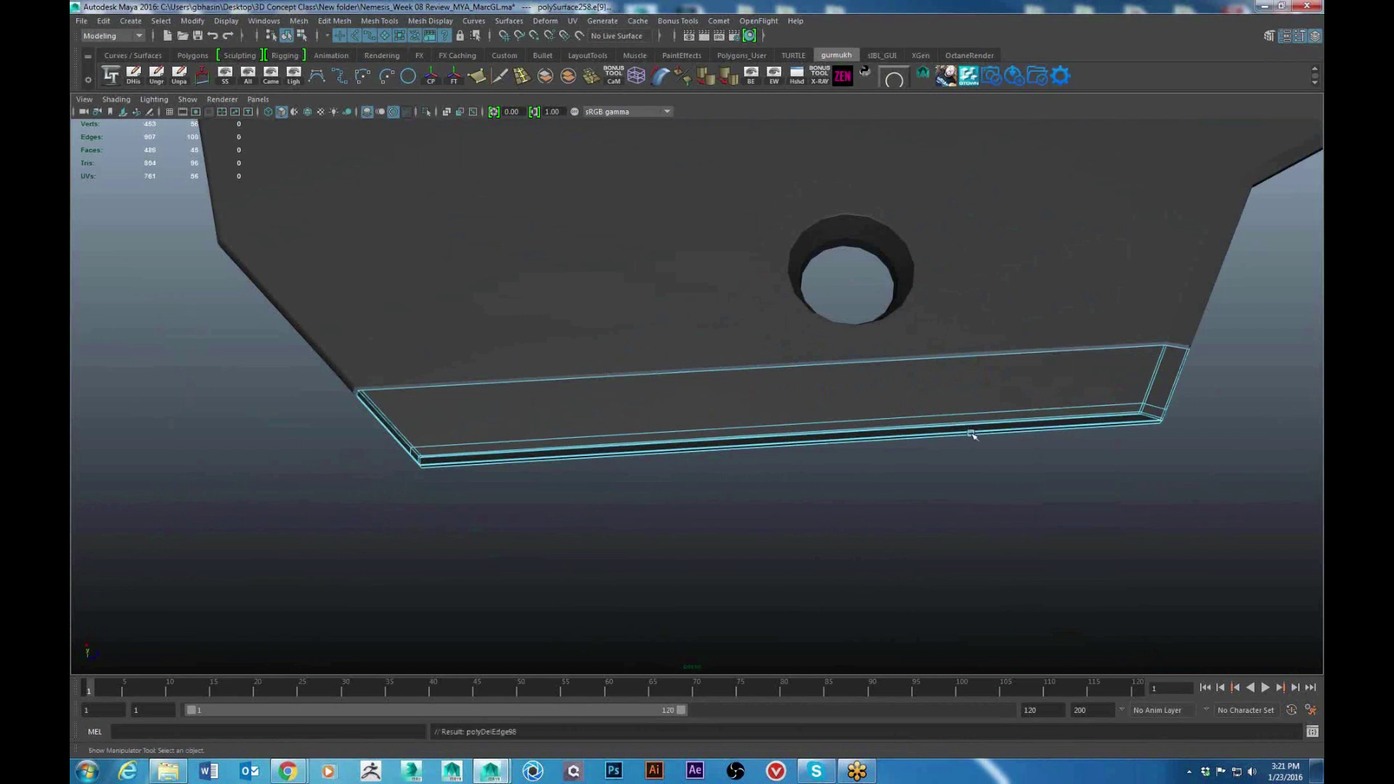
Inspect the simplified strip from both ends and check the gap between it and the main panel
alt+drag(999, 468, 924, 460)
alt+middle_drag(924, 460, 813, 418)
alt+drag(813, 417, 873, 489)
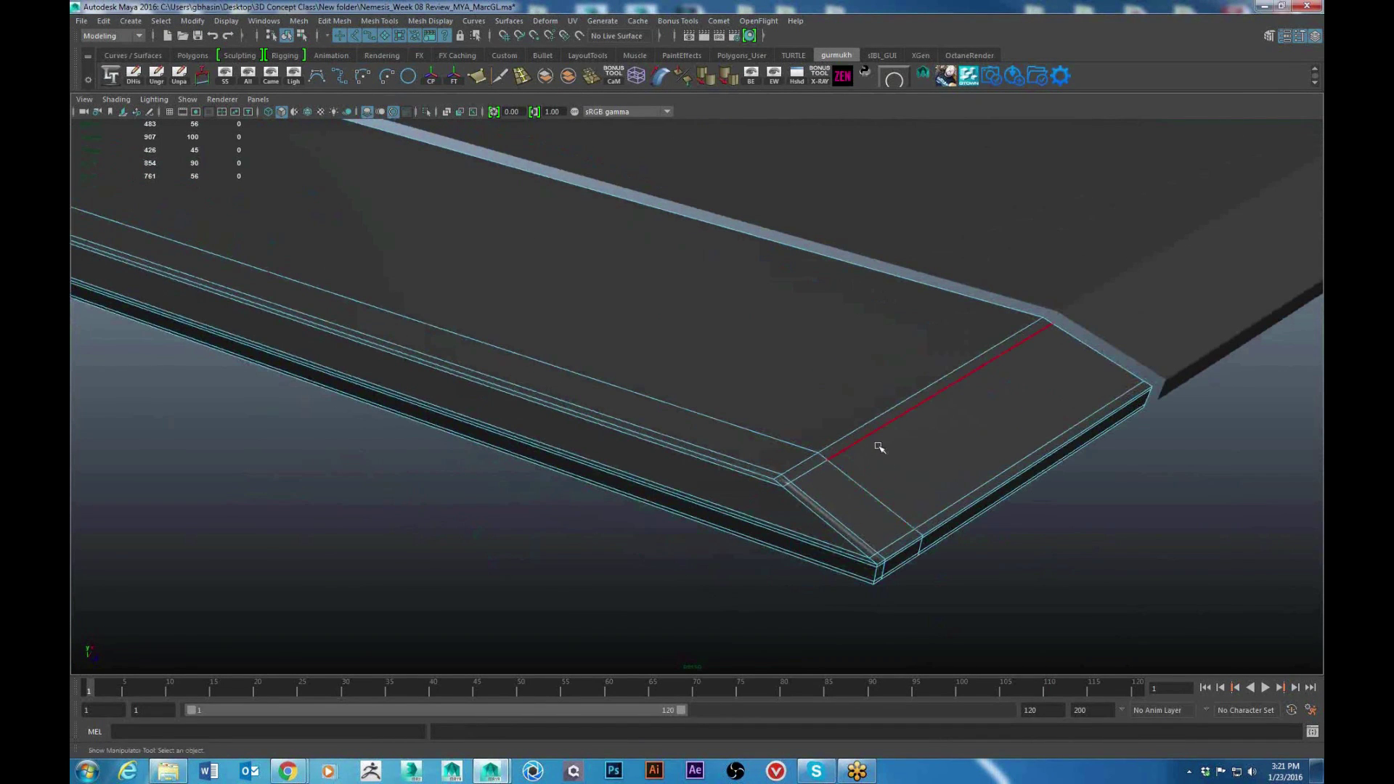
right_drag(908, 470, 936, 445)
click(936, 445)
alt+drag(924, 445, 544, 514)
alt+middle_drag(544, 514, 821, 520)
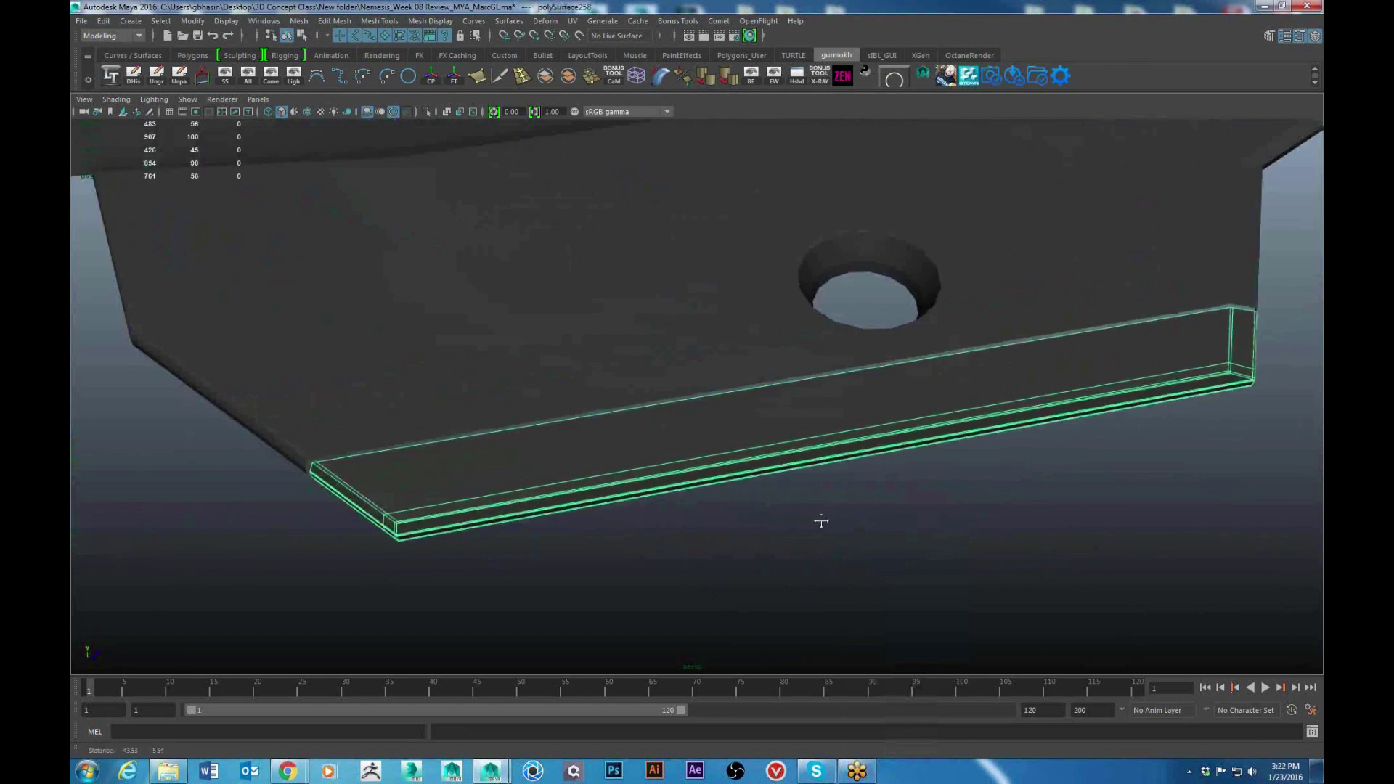
alt+drag(821, 519, 741, 523)
alt+drag(447, 471, 676, 471)
alt+middle_drag(675, 472, 305, 500)
alt+right_drag(305, 500, 597, 486)
alt+drag(597, 485, 654, 473)
alt+right_drag(654, 472, 715, 464)
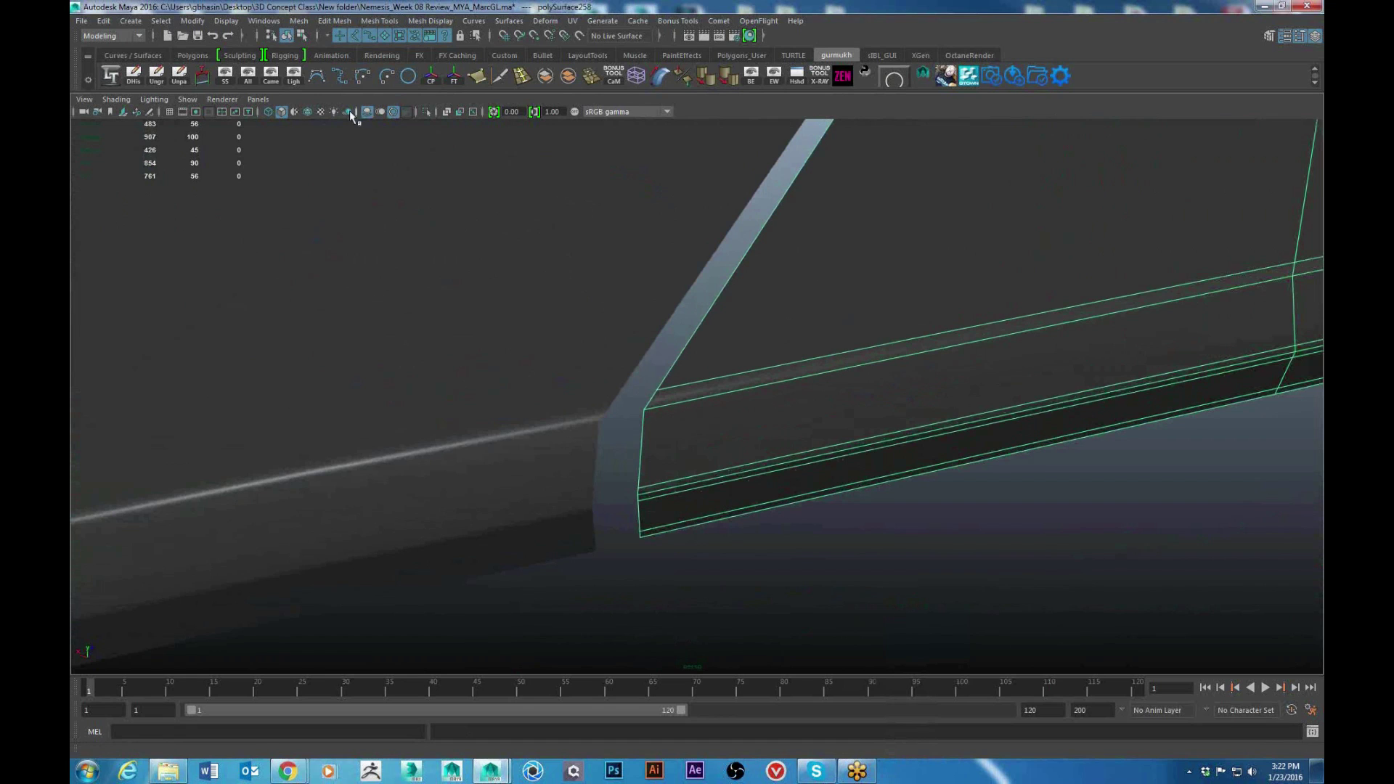
Turn on wireframe on shaded and snap the lower vertices at one end of the strip to the main panel's edge vertices
click(308, 111)
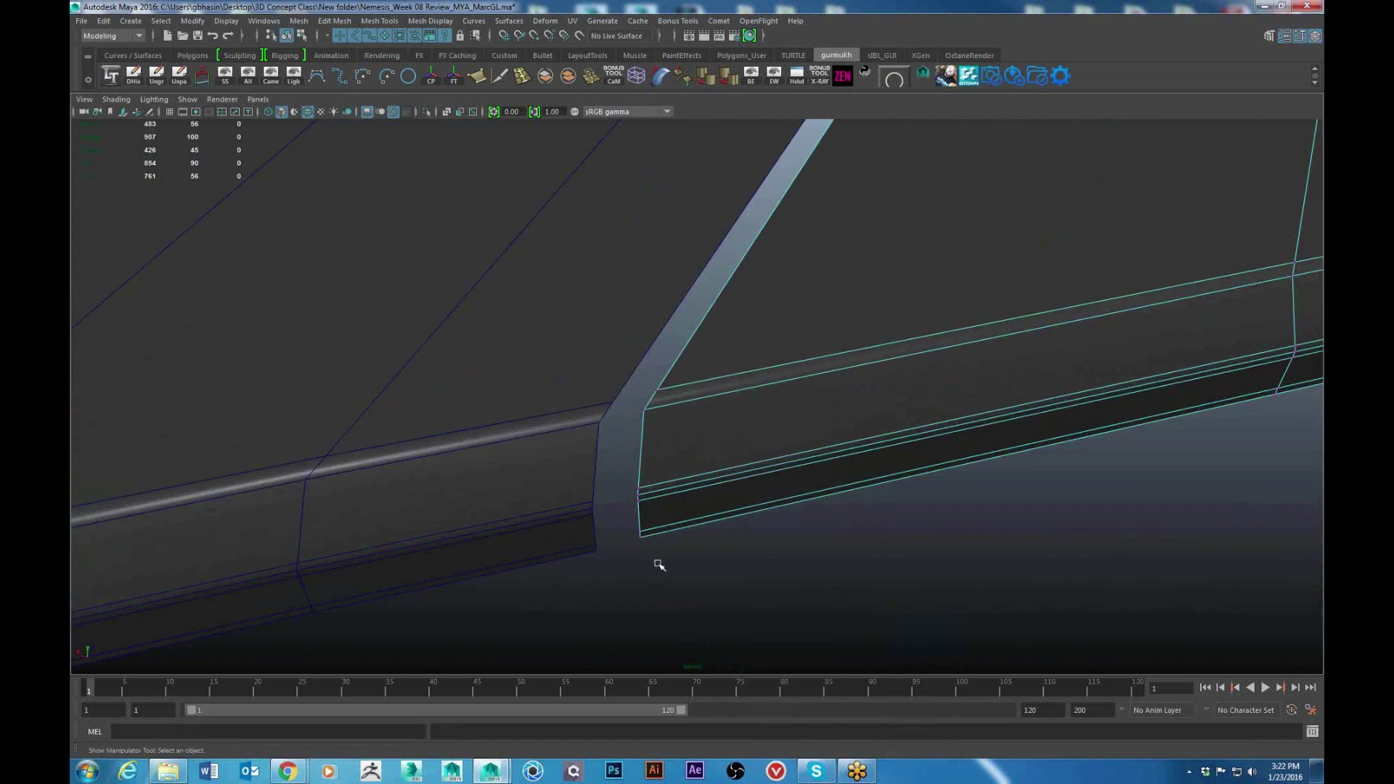
drag(657, 563, 624, 489)
key(w)
key(v)
click(641, 527)
key(v)
key(v)
drag(638, 495, 593, 508)
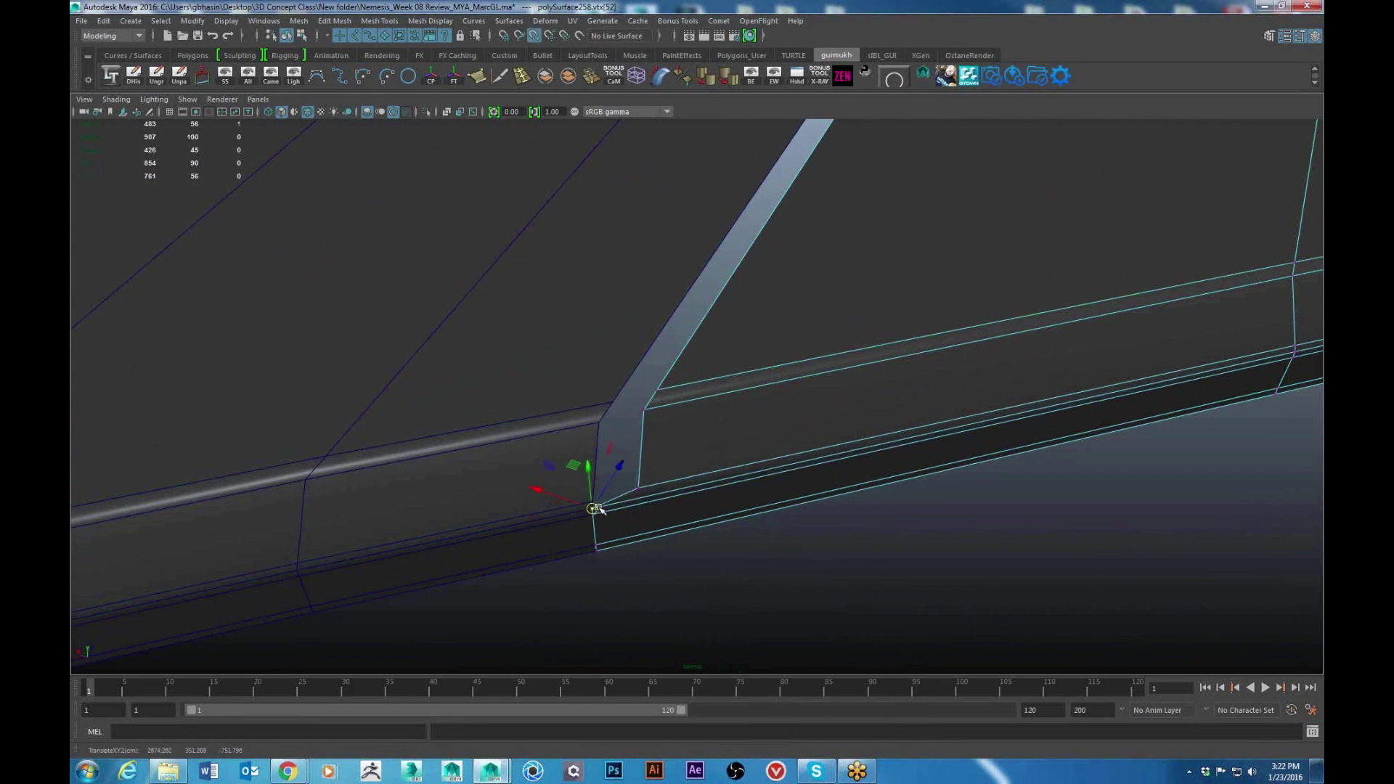
Snap the upper chamfer vertices at the same end of the strip onto the matching main panel vertices
drag(678, 502, 622, 476)
key(v)
drag(638, 487, 617, 493)
drag(674, 427, 644, 379)
key(v)
key(v)
drag(657, 389, 534, 479)
Snap the upper chamfer vertices at the strip's opposite end onto the main panel's vertices
scroll(651, 414, down, 8)
alt+middle_drag(530, 485, 456, 587)
alt+drag(456, 587, 715, 545)
alt+middle_drag(715, 544, 804, 490)
drag(582, 410, 643, 447)
drag(617, 444, 629, 450)
drag(623, 455, 640, 455)
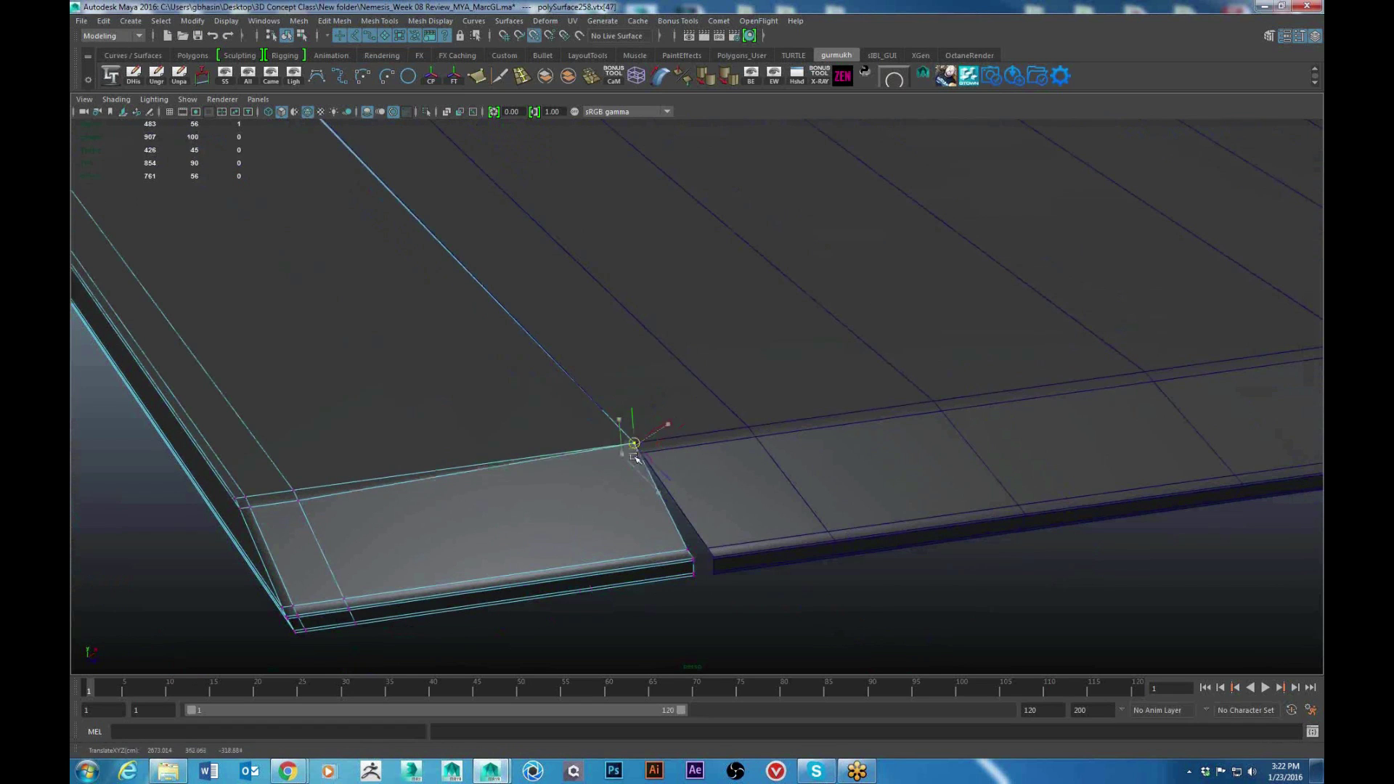
Snap the remaining lower edge vertices at the opposite end of the strip to the main panel's corner vertices
alt+middle_drag(668, 489, 665, 460)
alt+right_drag(665, 461, 717, 613)
click(683, 546)
key(v)
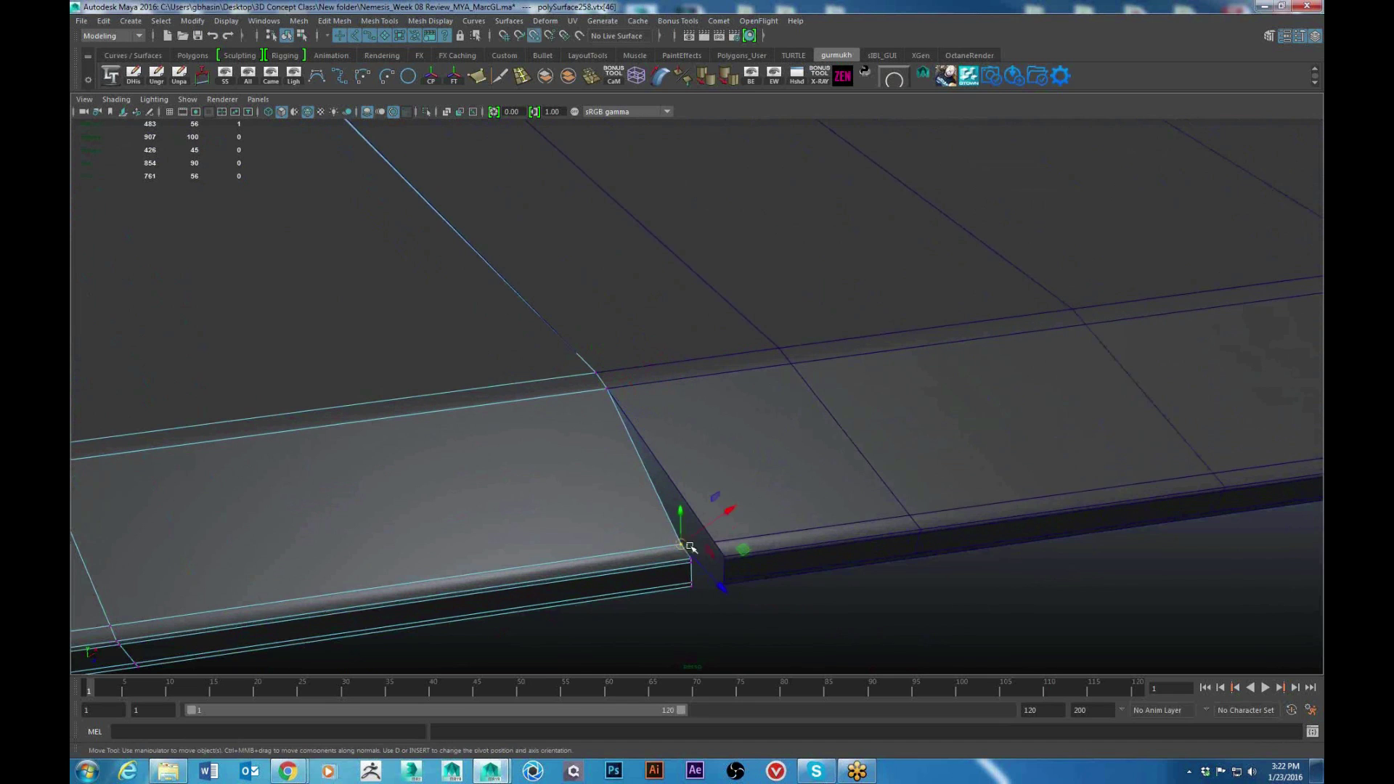
drag(684, 546, 706, 574)
key(v)
alt+middle_drag(705, 570, 668, 501)
scroll(670, 504, up, 5)
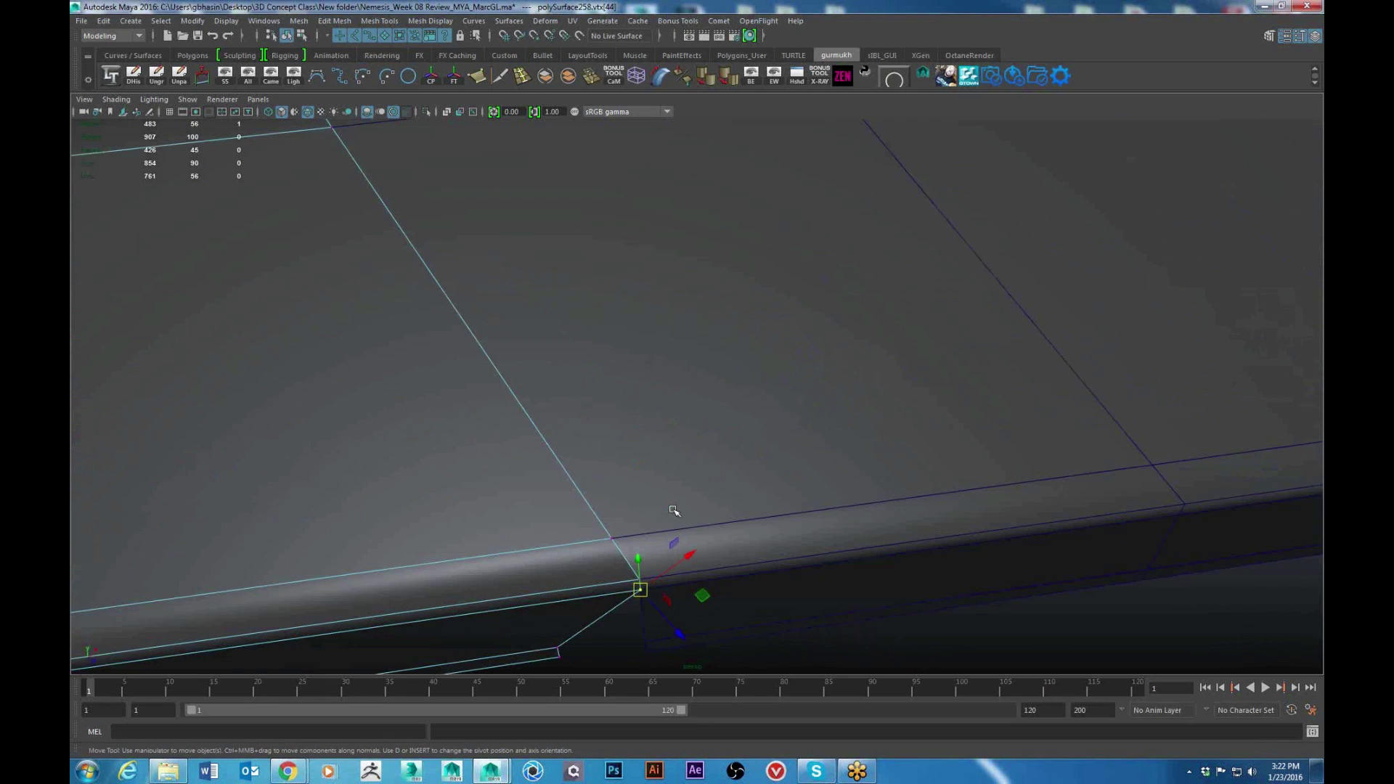
drag(520, 622, 583, 665)
key(v)
drag(559, 656, 709, 535)
Inspect the closed seam near the round hole and select the main panel to check its edge
alt+middle_drag(709, 535, 716, 491)
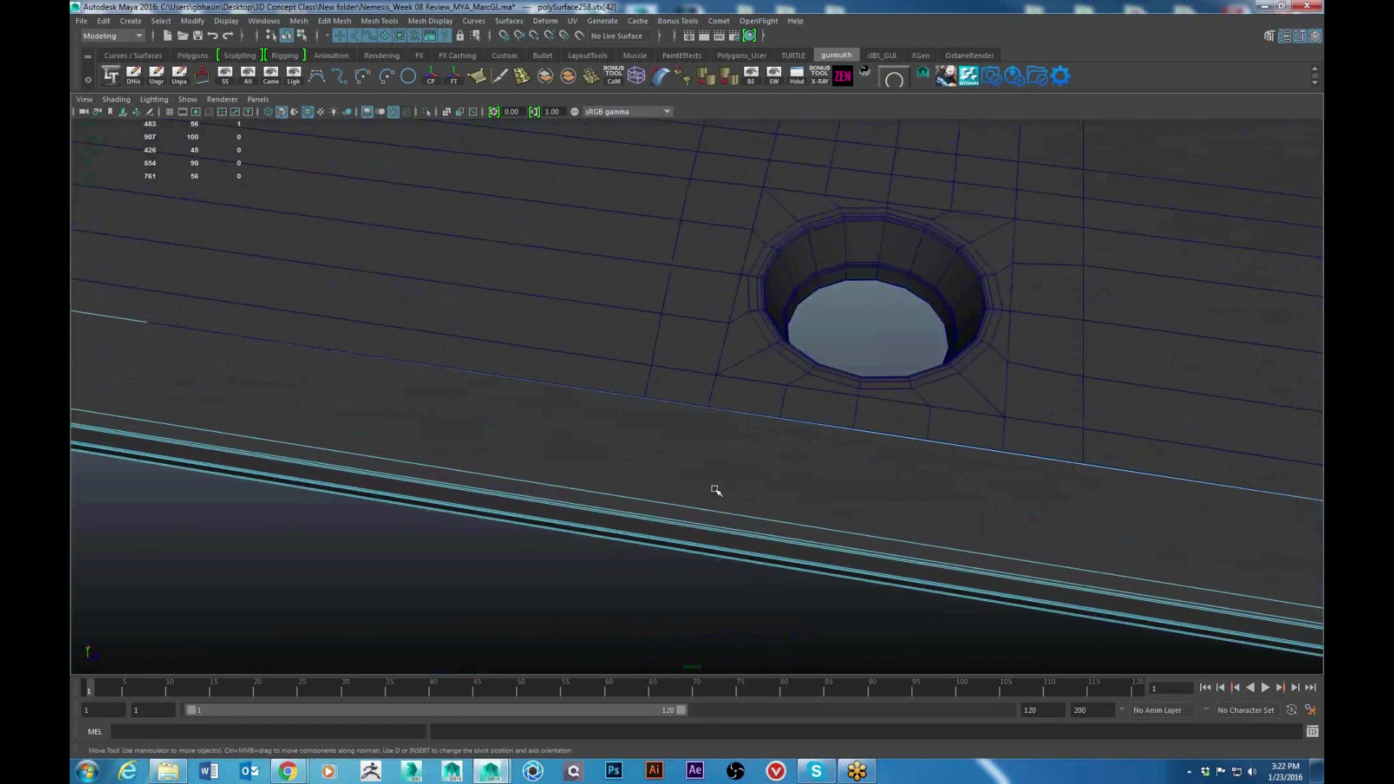
alt+drag(715, 490, 816, 444)
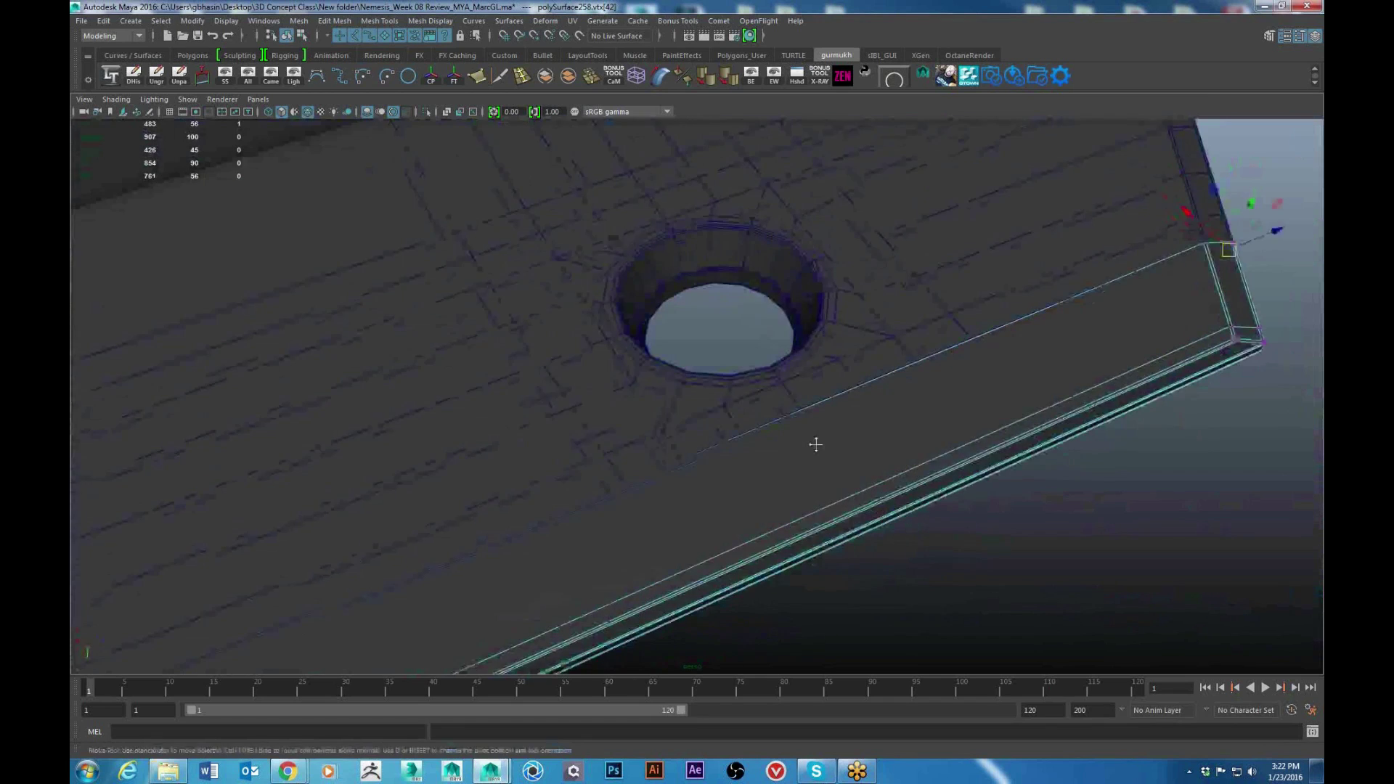
alt+middle_drag(816, 444, 792, 467)
alt+drag(760, 472, 852, 377)
click(752, 422)
alt+right_drag(852, 377, 907, 379)
alt+drag(908, 379, 961, 367)
scroll(973, 378, down, 4)
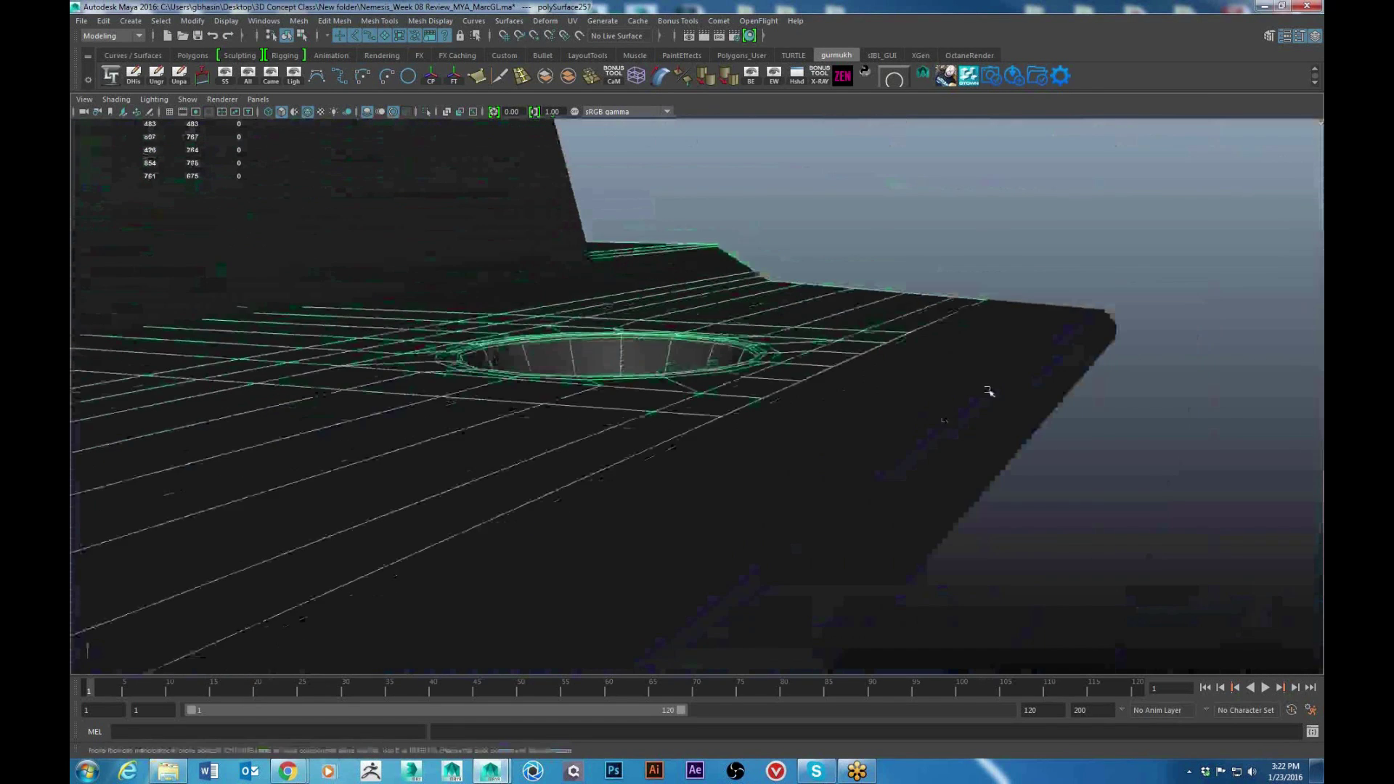
alt+drag(675, 498, 828, 419)
scroll(786, 448, down, 2)
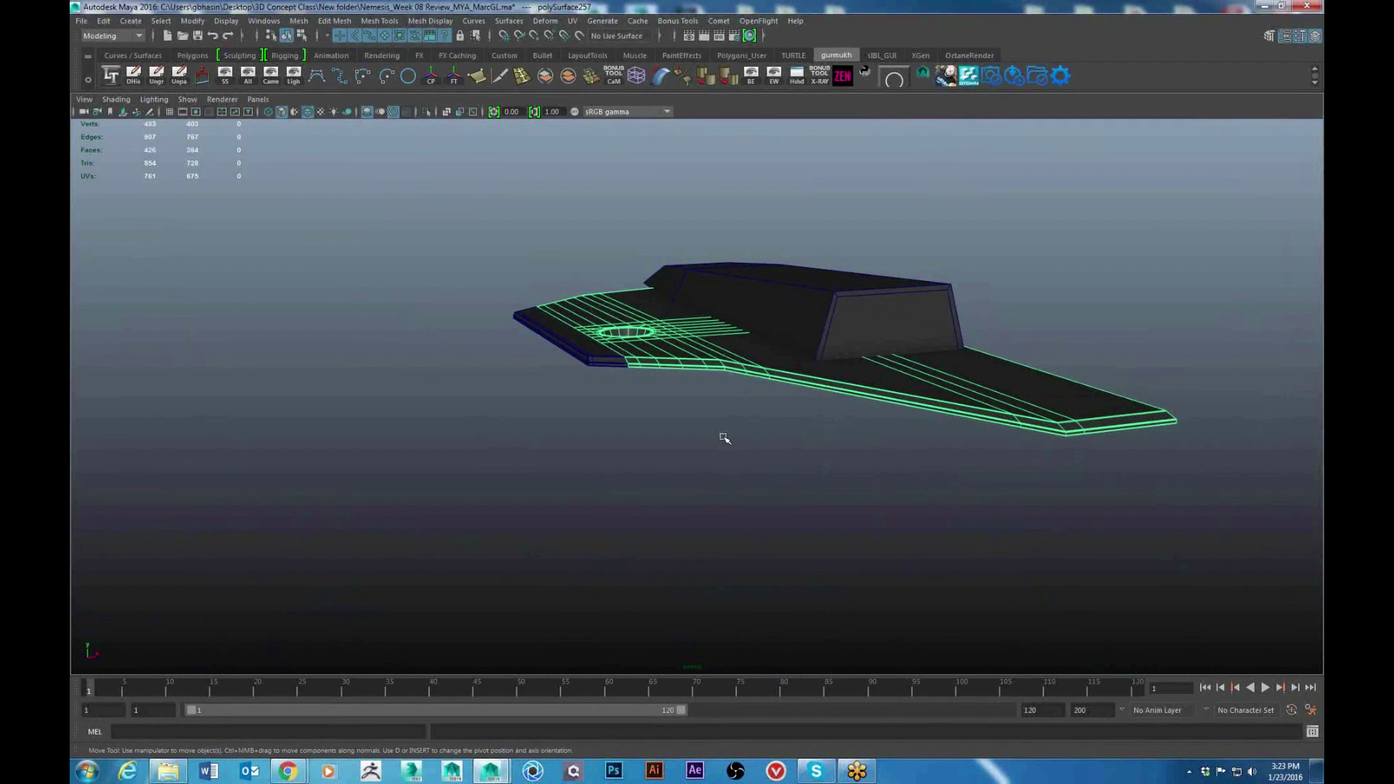
scroll(724, 438, up, 10)
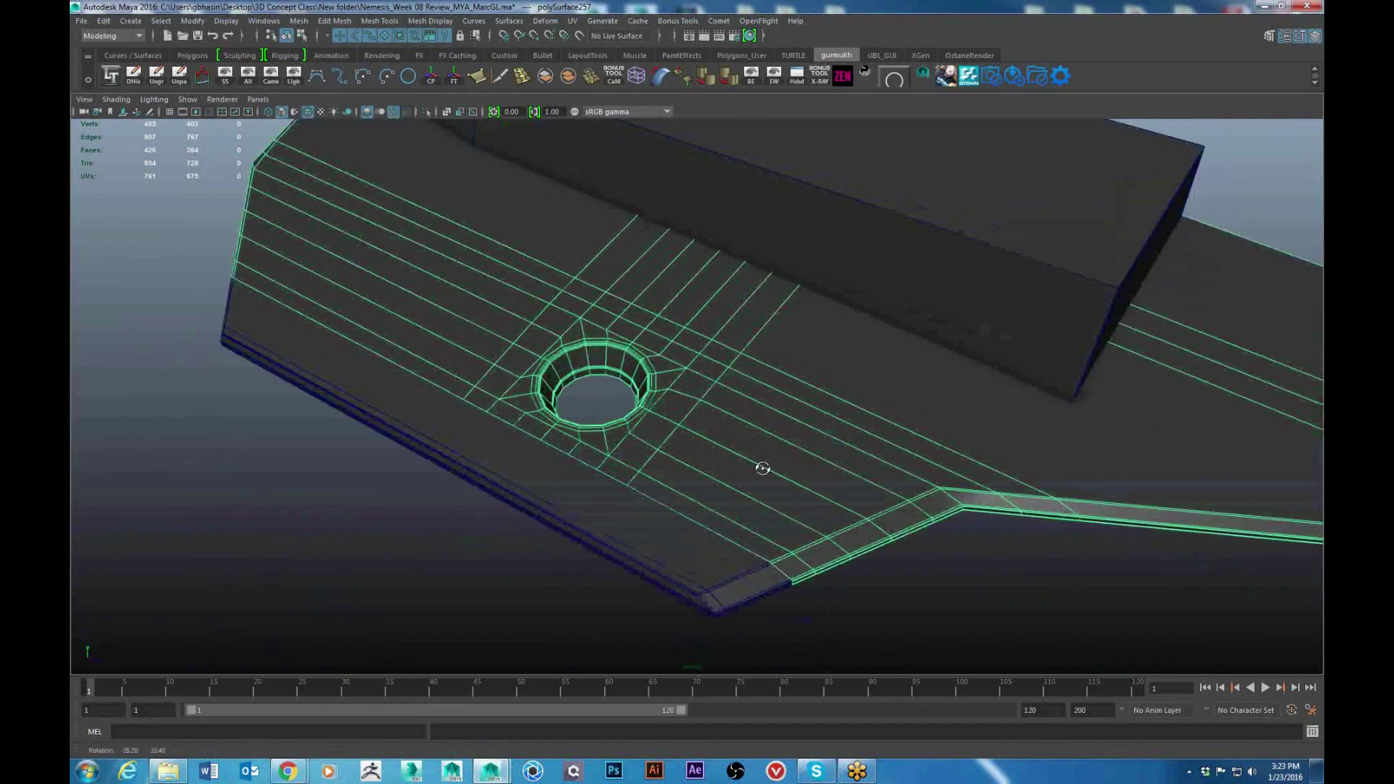
alt+middle_drag(685, 577, 688, 485)
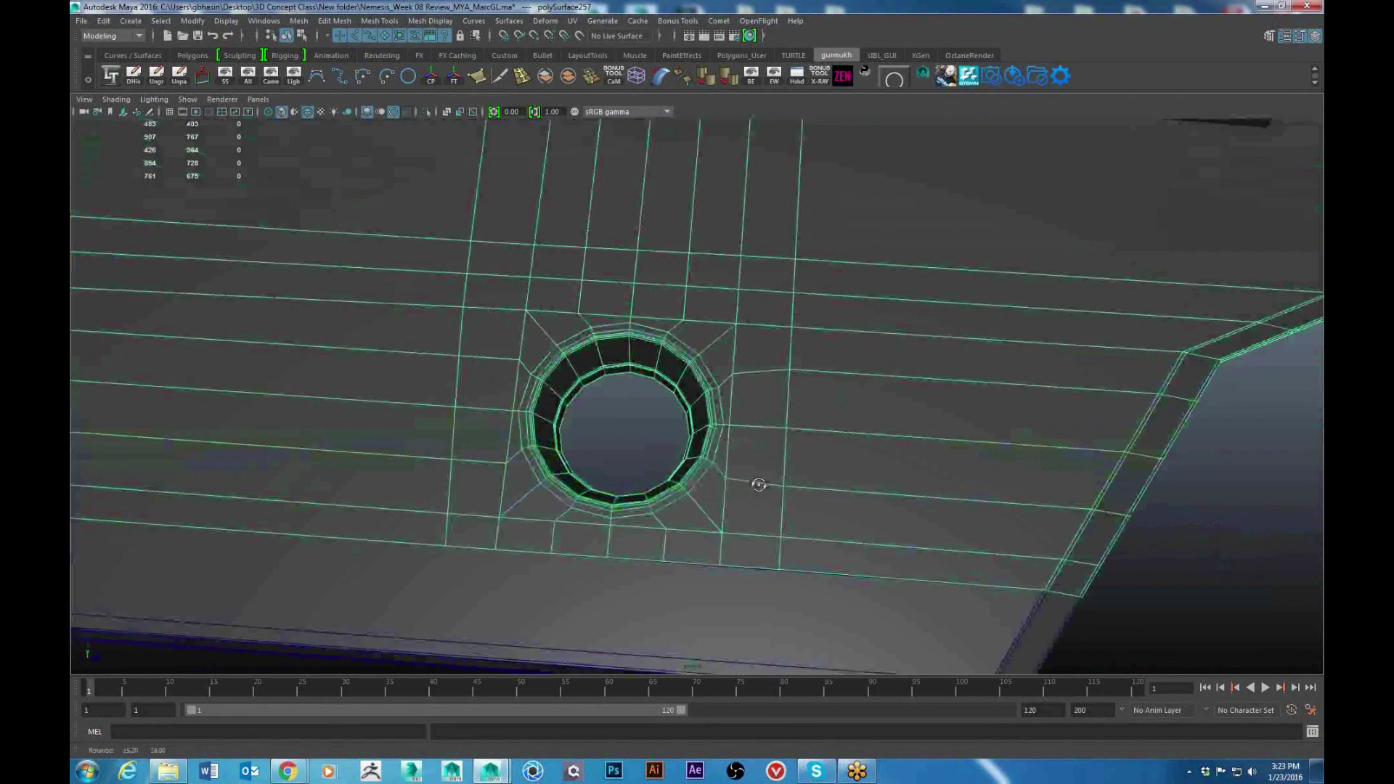
scroll(748, 485, down, 3)
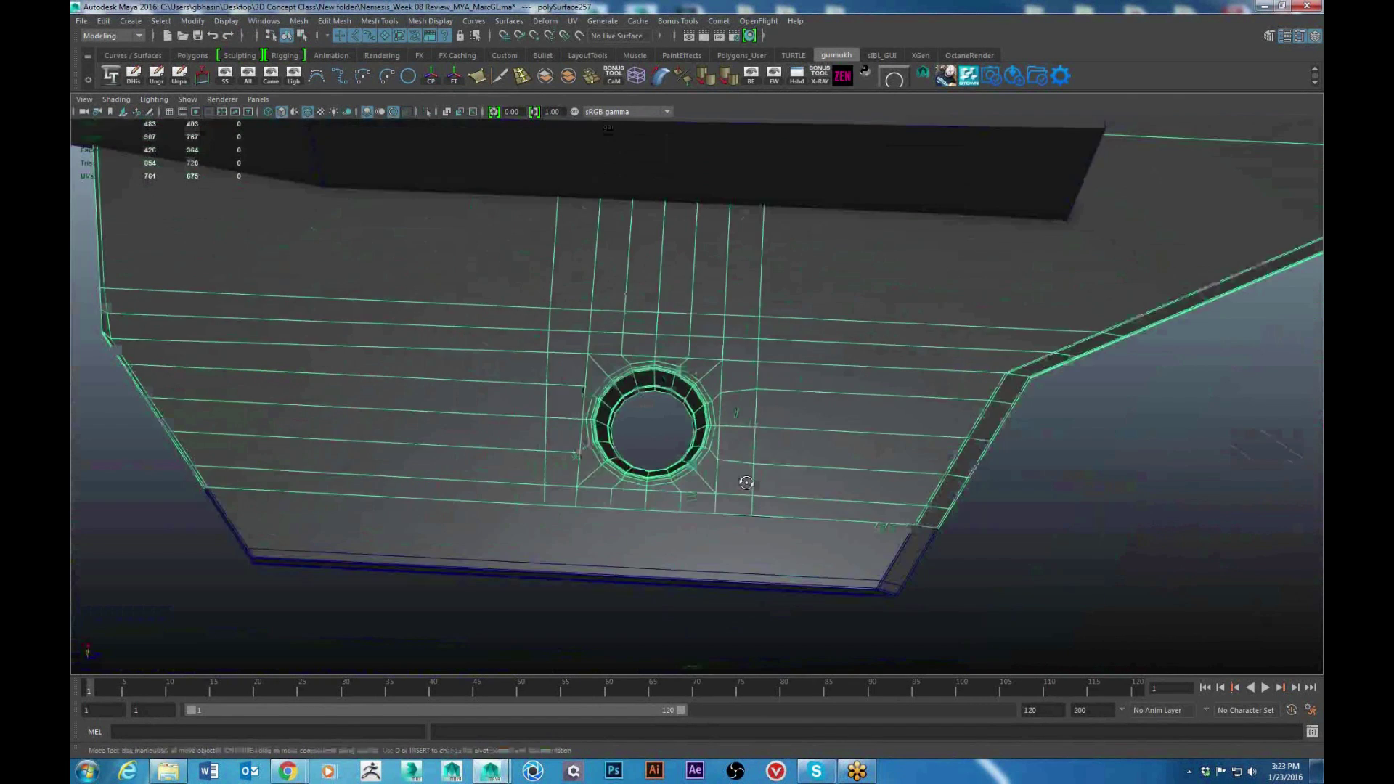
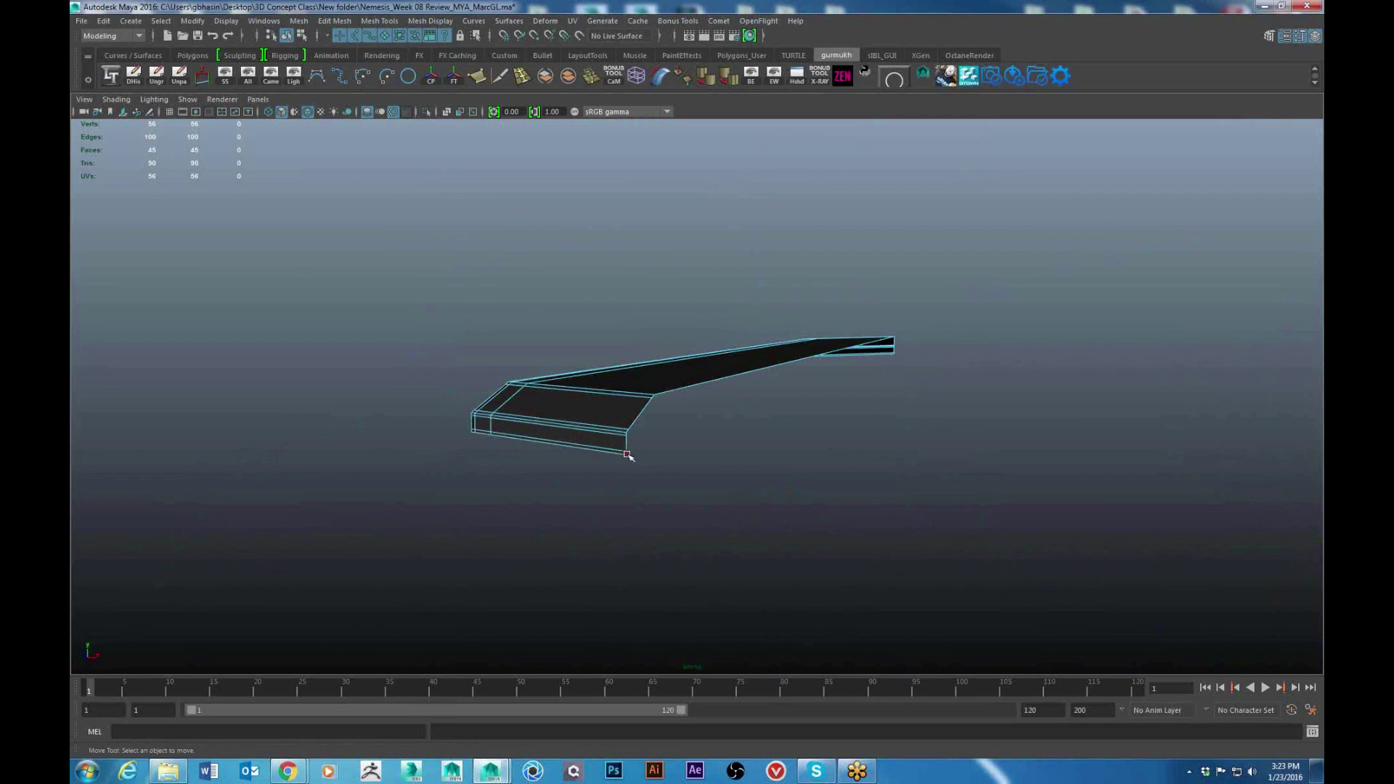
Select the isolated strip's open border edges along the seam, leaving out the edges on its other sides
click(626, 455)
alt+drag(936, 457, 774, 492)
alt+middle_drag(775, 491, 508, 471)
alt+drag(905, 529, 736, 528)
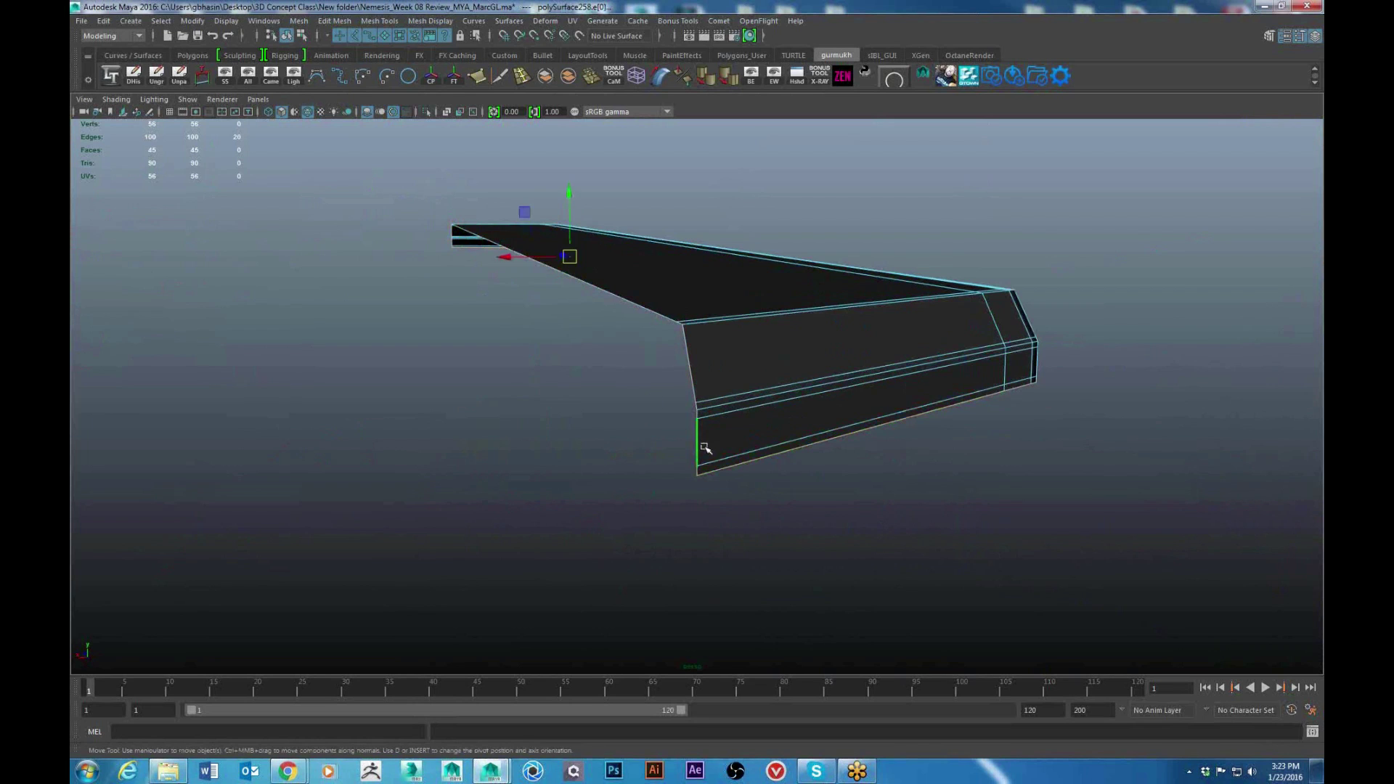
alt+drag(704, 448, 672, 361)
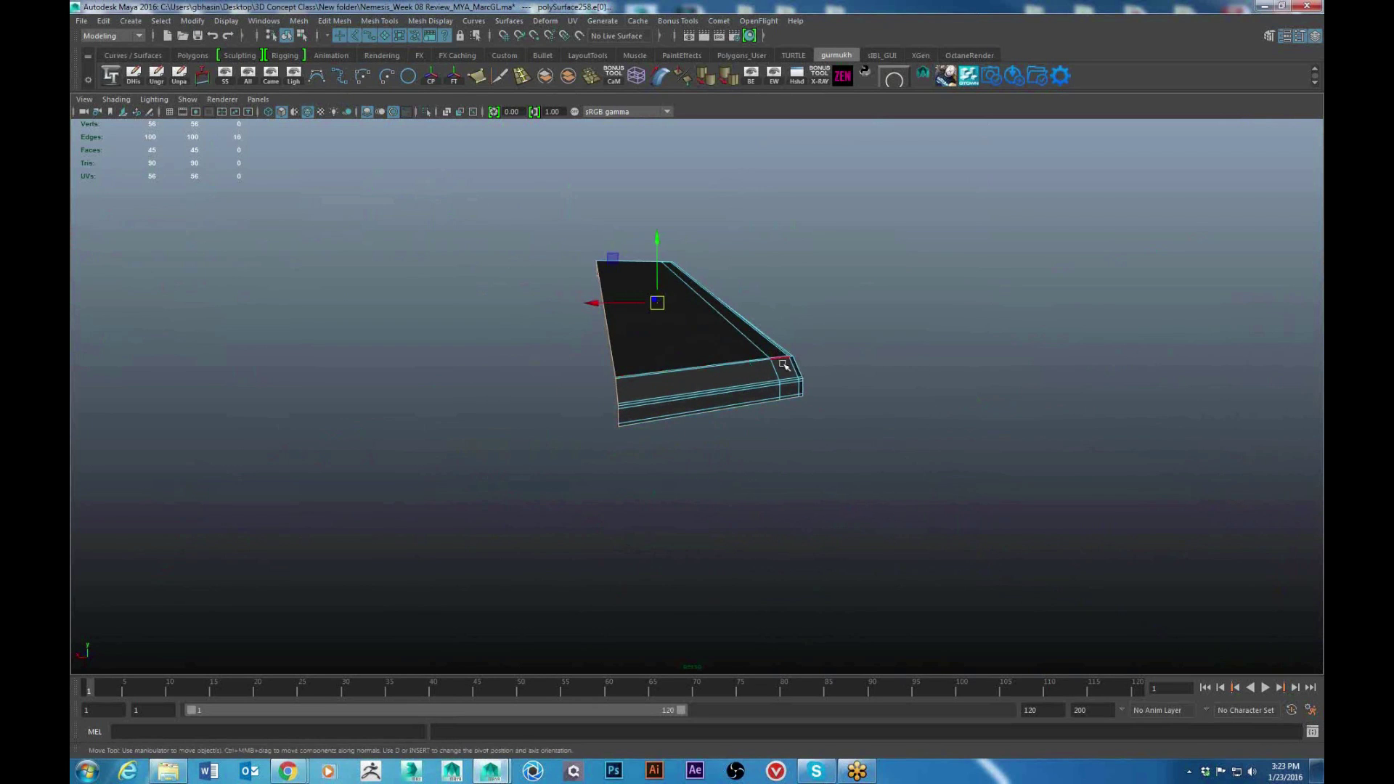
alt+drag(783, 364, 834, 426)
drag(795, 172, 720, 273)
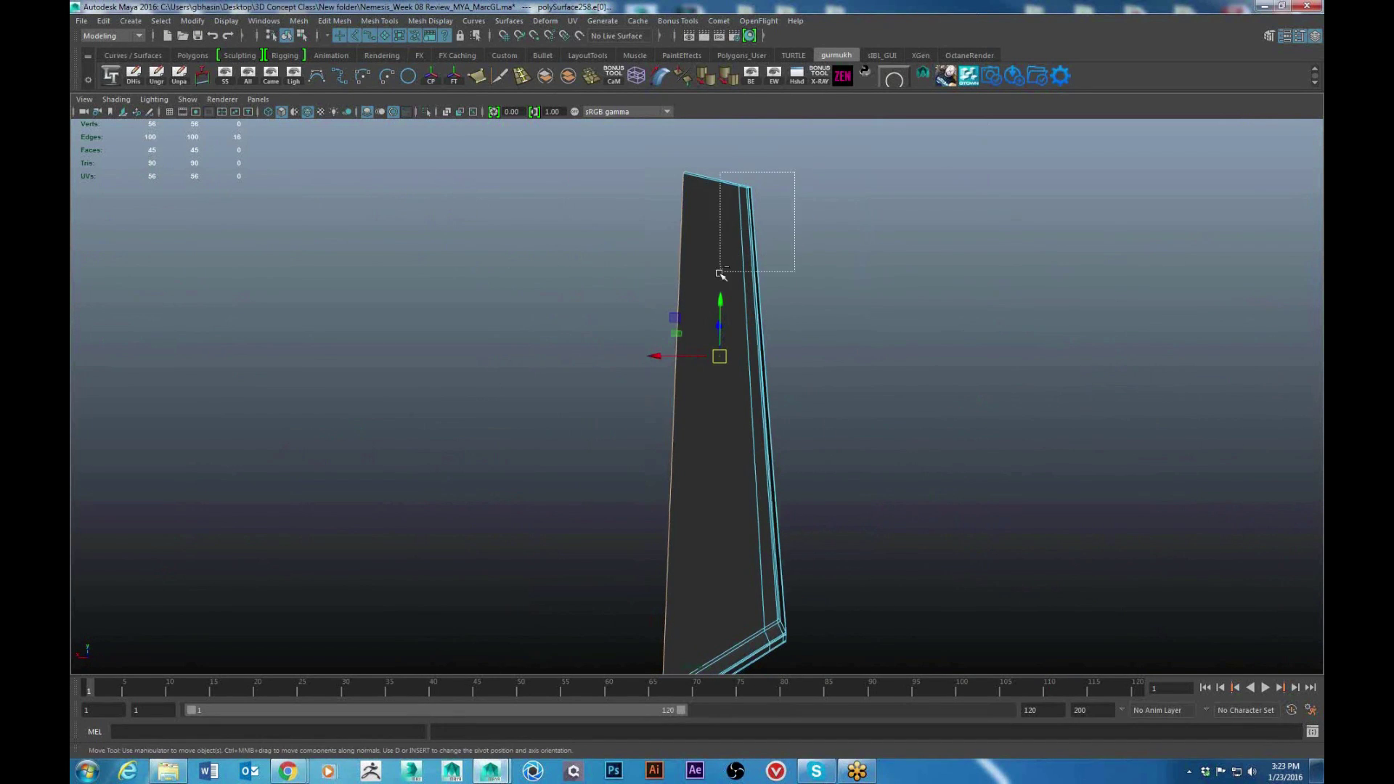
alt+drag(699, 367, 729, 449)
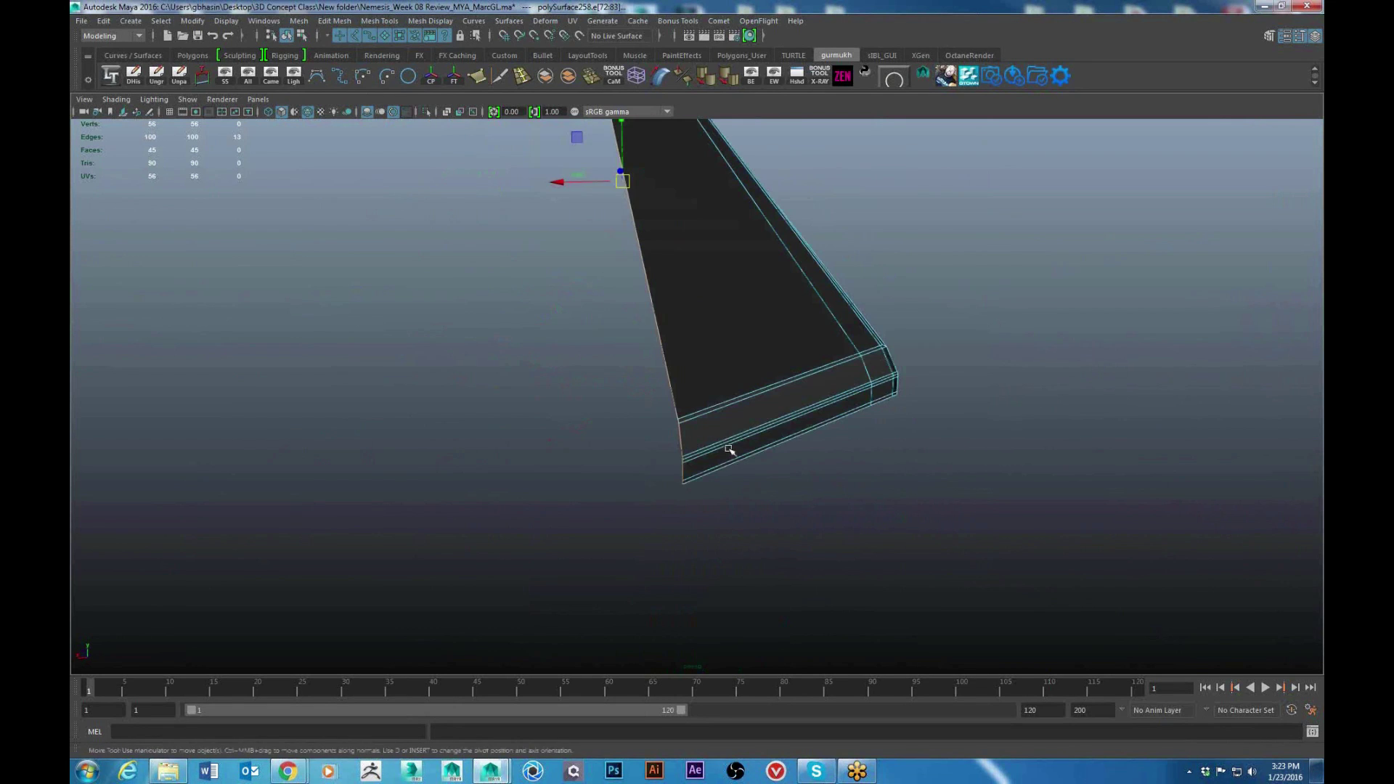
Extrude the strip's selected seam edges with a thickness of -0.9 to form an inner lip
scroll(738, 463, up, 3)
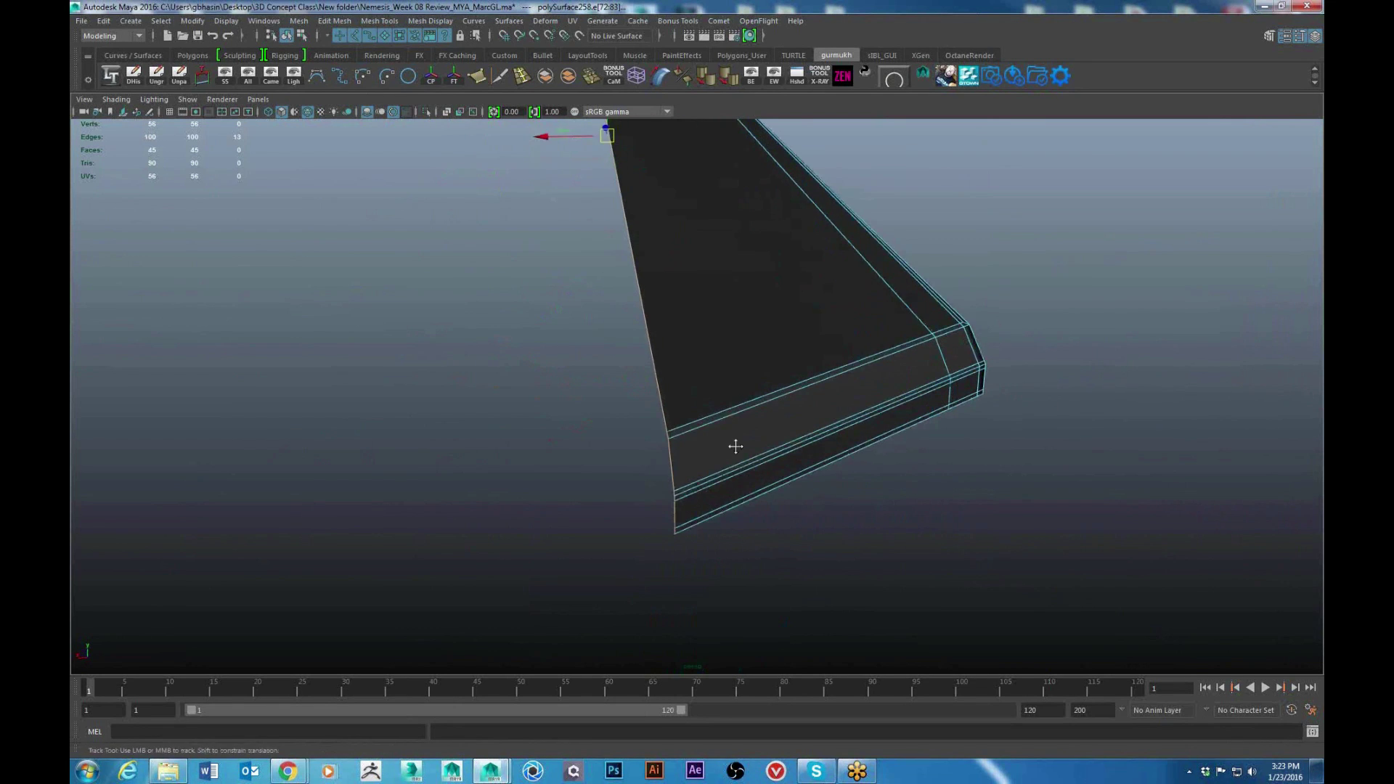
alt+middle_drag(733, 445, 728, 350)
scroll(728, 349, up, 3)
shift+right_drag(726, 348, 727, 398)
alt+drag(726, 398, 884, 279)
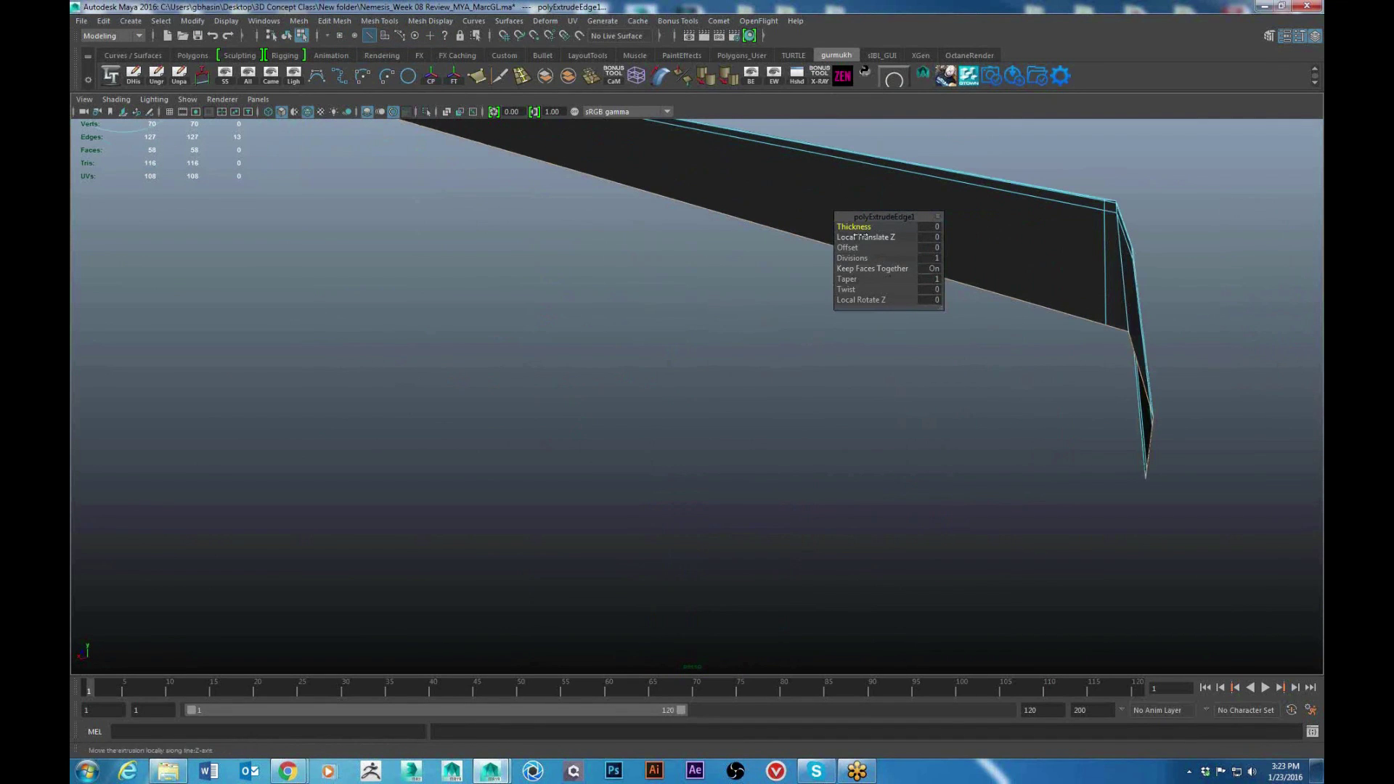
drag(855, 227, 845, 232)
alt+drag(1009, 349, 1089, 426)
key(F8)
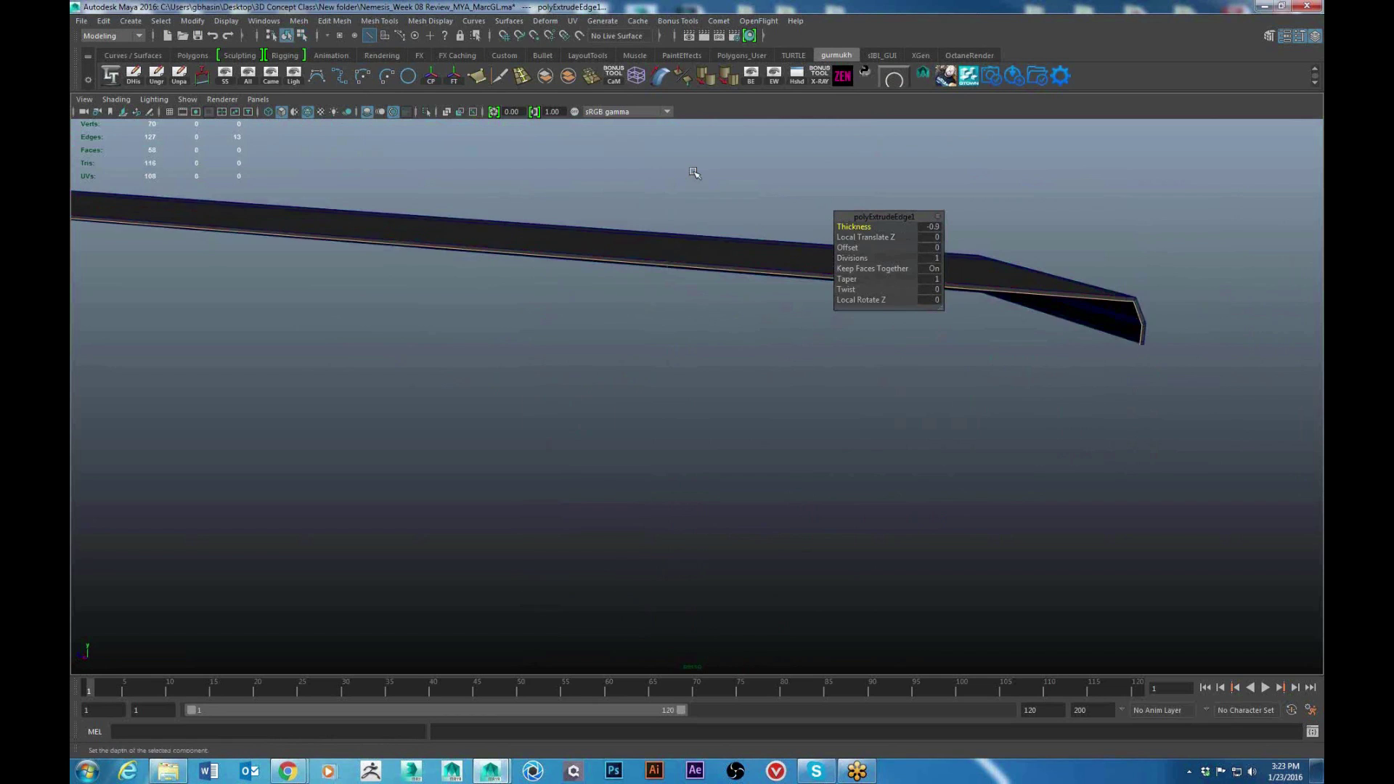
Bring the full model back into view and hide everything except the main panel
right_drag(573, 318, 628, 274)
scroll(553, 371, down, 3)
alt+drag(556, 387, 709, 429)
key(ctrl+1)
alt+middle_drag(710, 430, 646, 188)
click(552, 348)
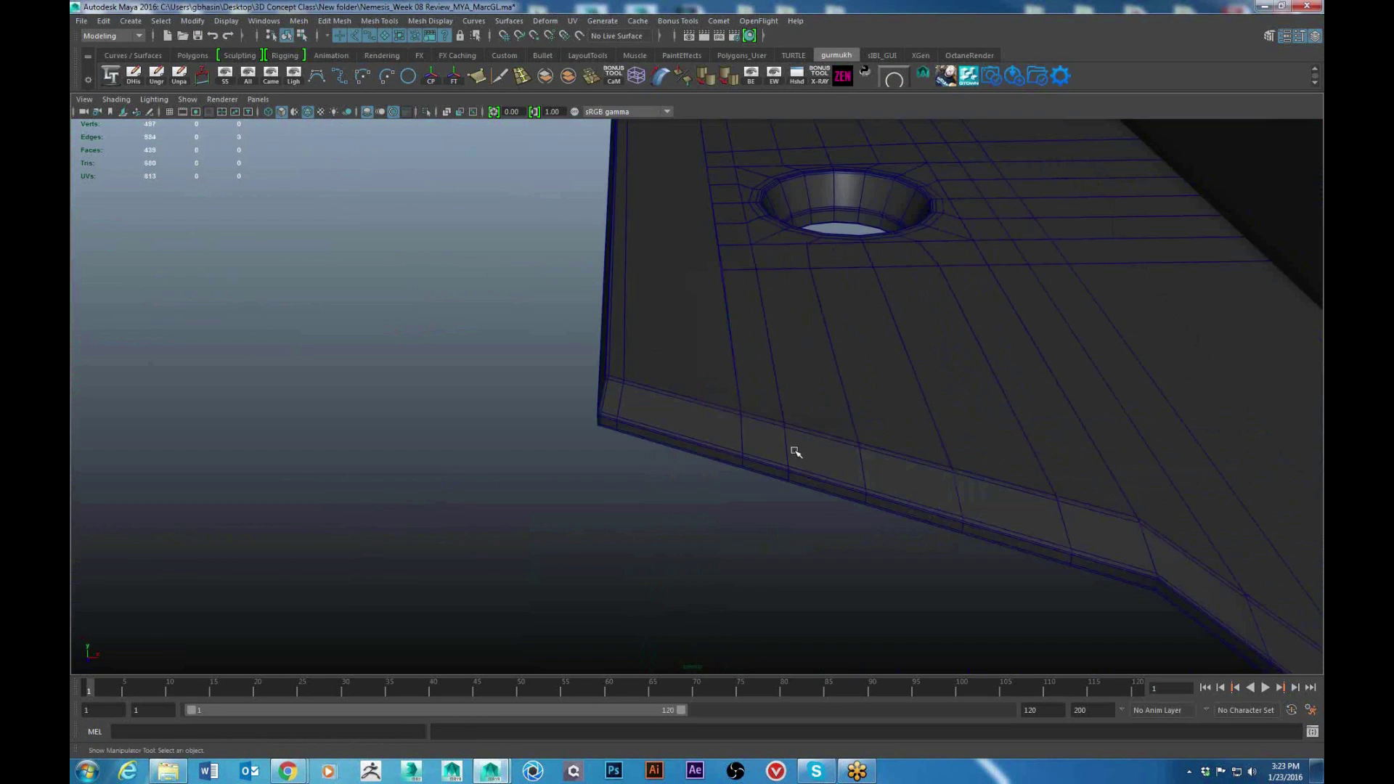
click(793, 451)
key(alt+h)
Delete the lower support edge loop along the main panel's rim at one end of the seam
alt+middle_drag(769, 451, 760, 555)
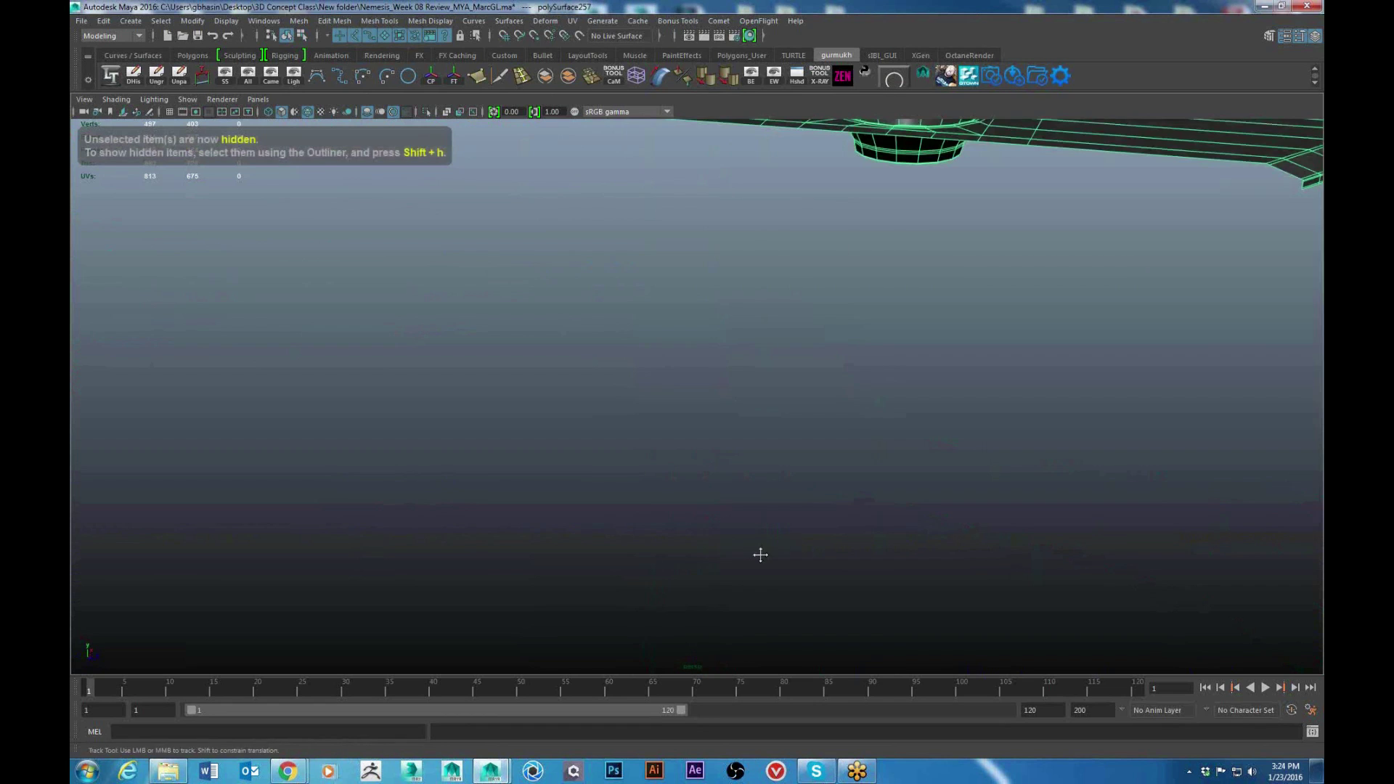
alt+drag(760, 554, 678, 546)
scroll(681, 546, up, 5)
right_drag(564, 370, 647, 506)
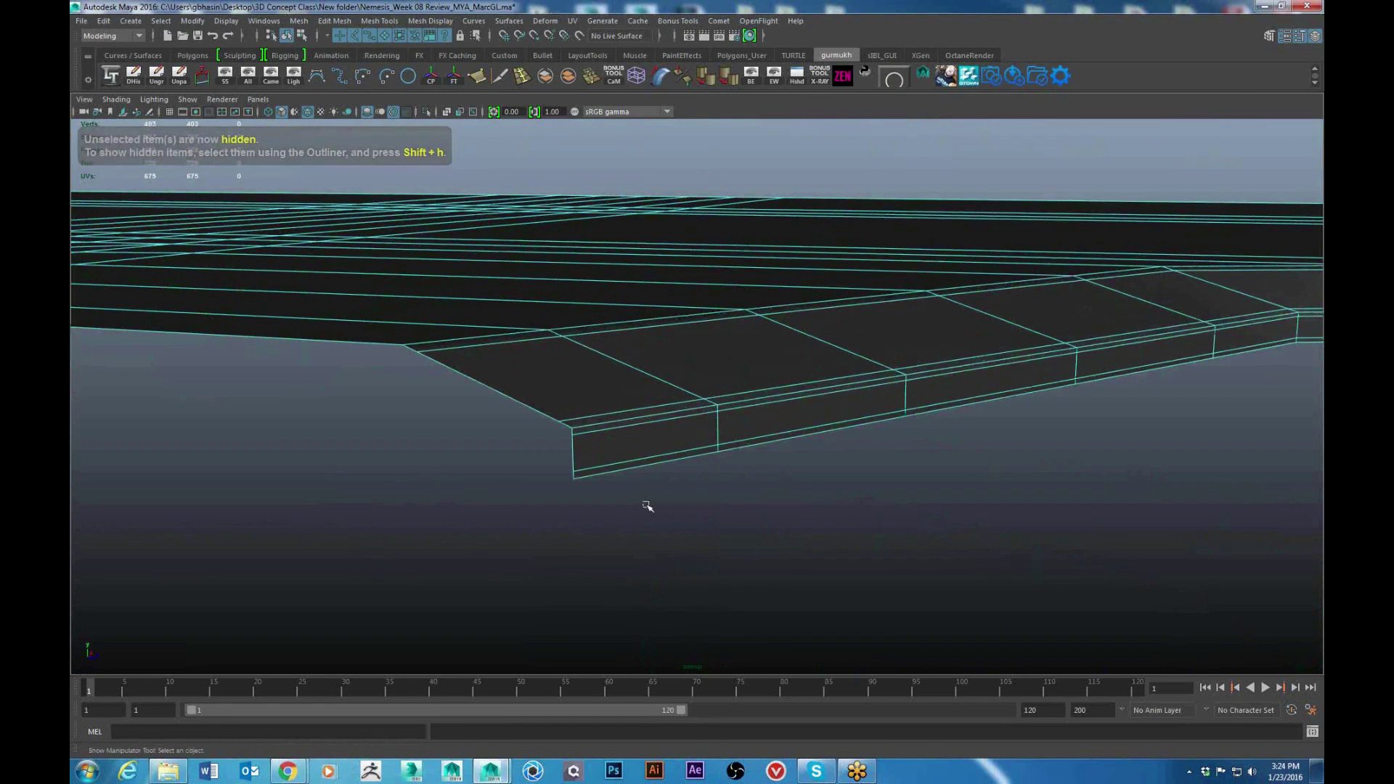
shift+right_drag(955, 482, 798, 550)
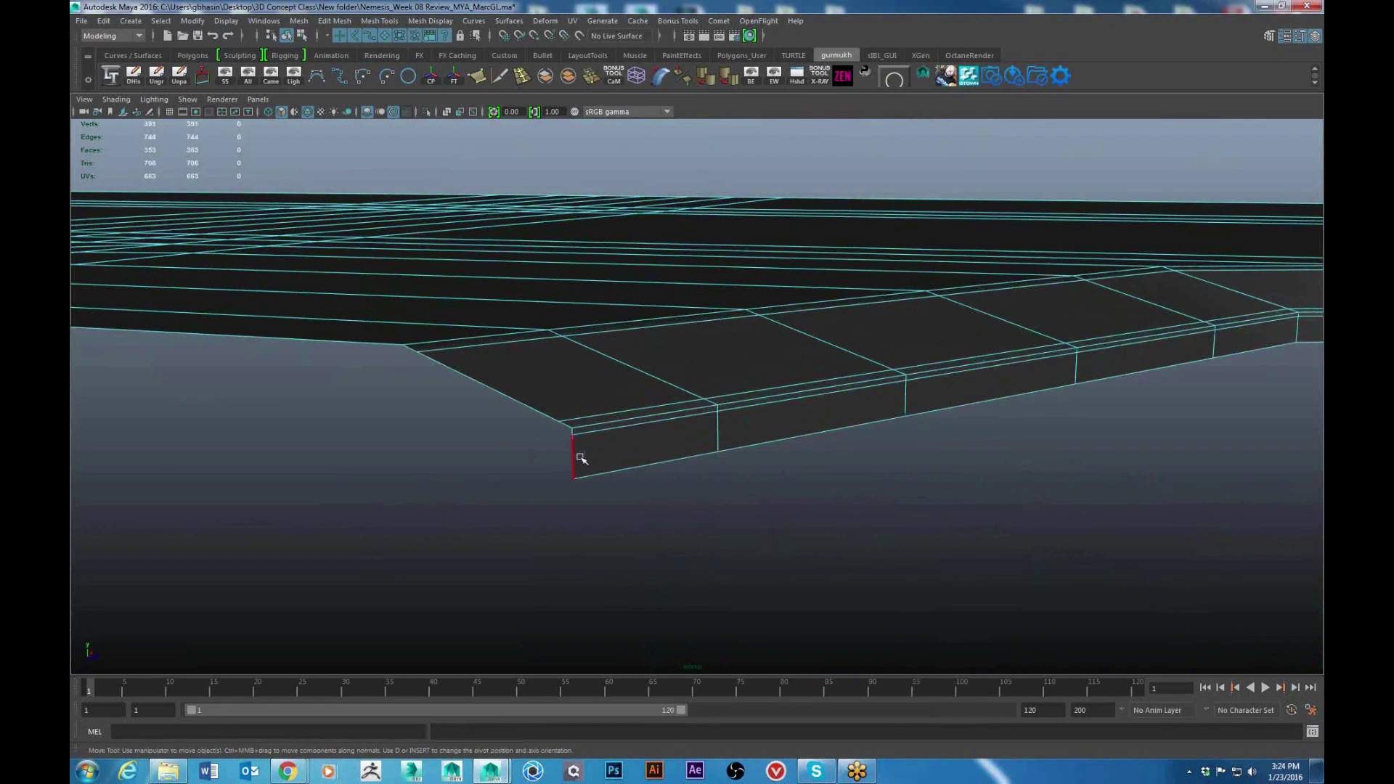
Delete the matching lower support edge loop on the rim at the seam's opposite end
alt+drag(578, 470, 715, 498)
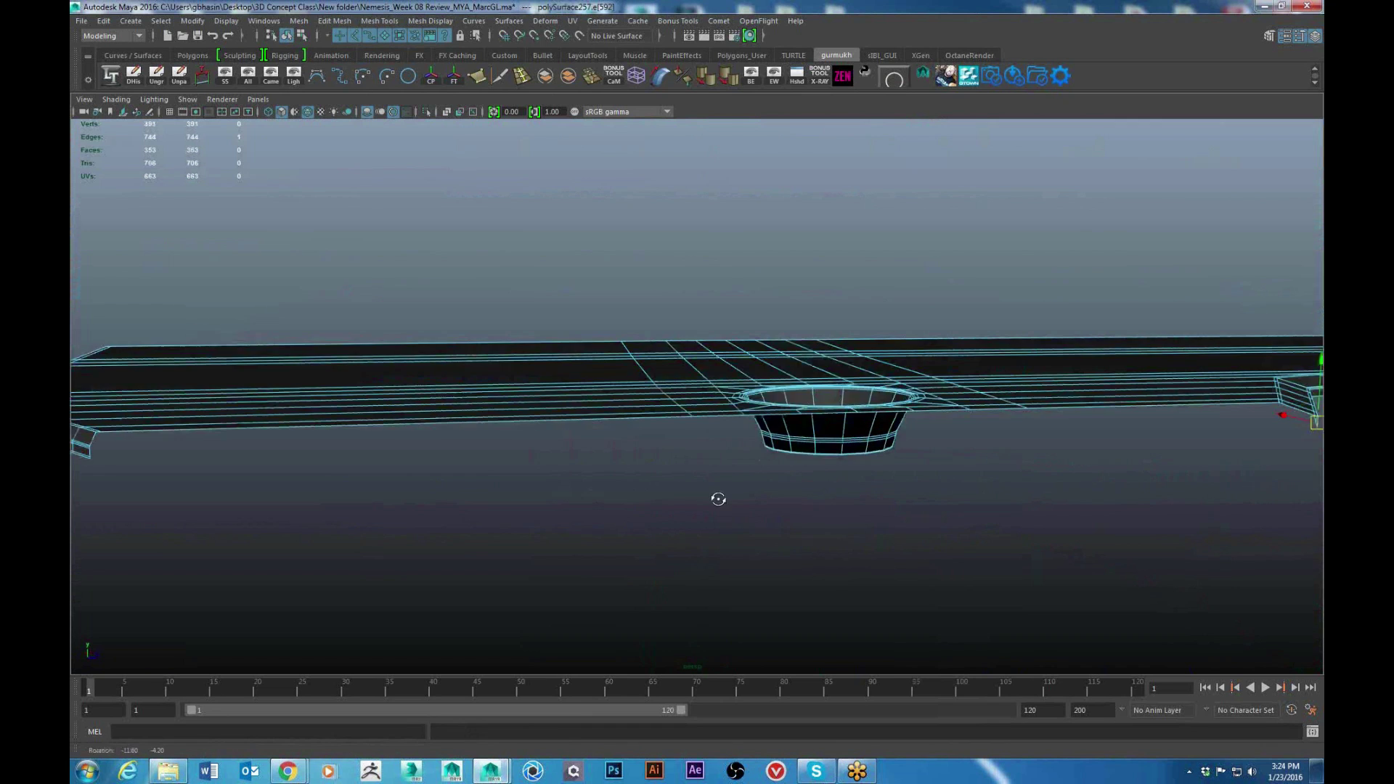
scroll(719, 501, up, 3)
scroll(715, 498, up, 3)
alt+middle_drag(716, 498, 1016, 392)
double_click(529, 580)
shift+right_drag(827, 526, 733, 605)
Extrude the main panel's open seam edges with a negative thickness to form a matching lip
scroll(562, 567, down, 5)
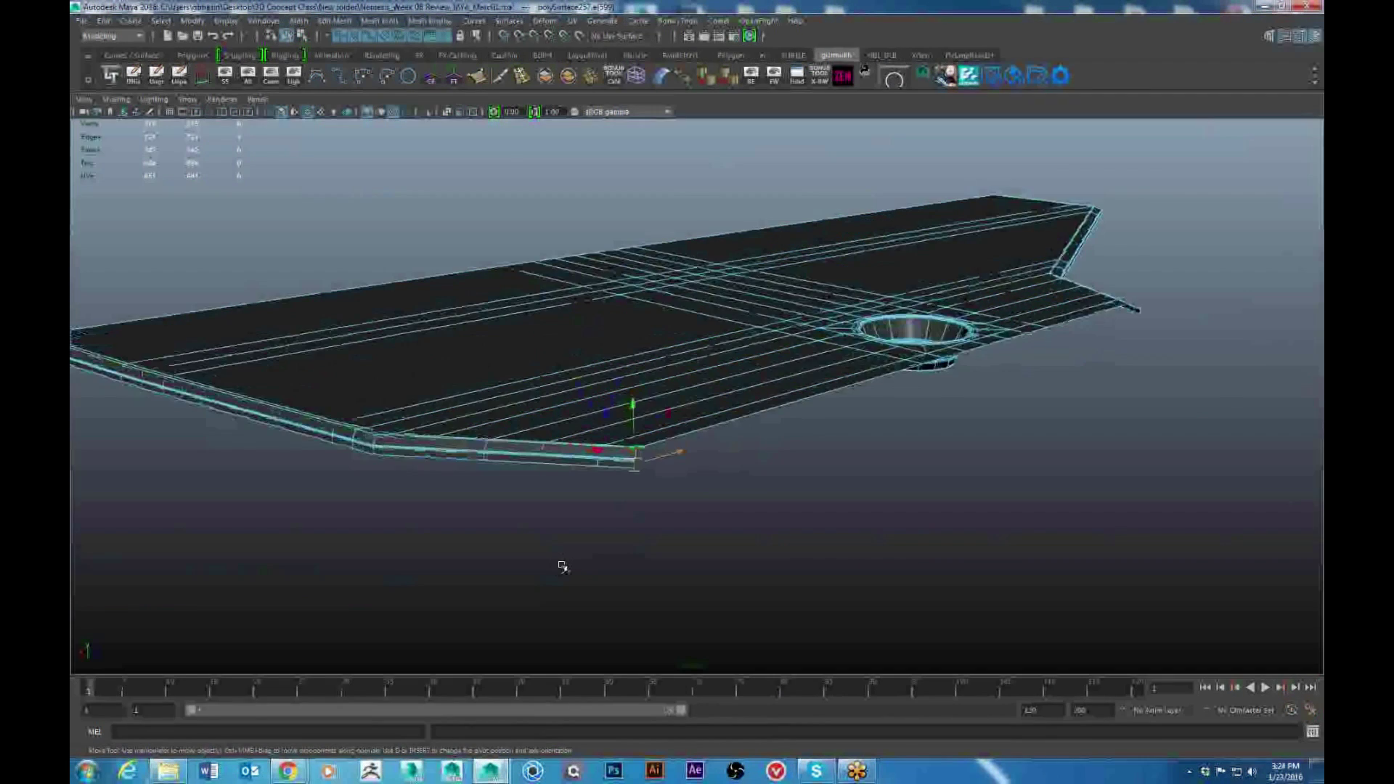
alt+drag(563, 563, 877, 513)
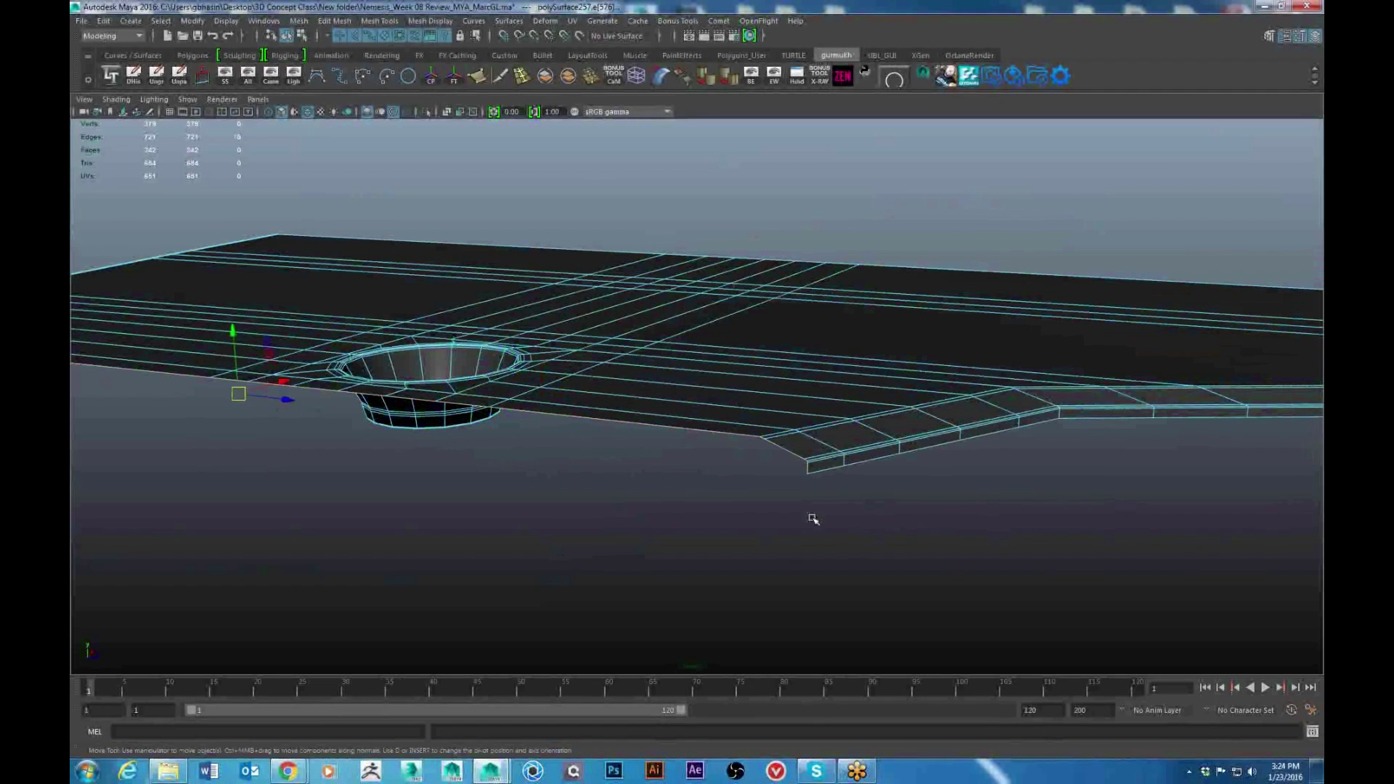
scroll(774, 523, up, 5)
shift+right_drag(669, 538, 664, 555)
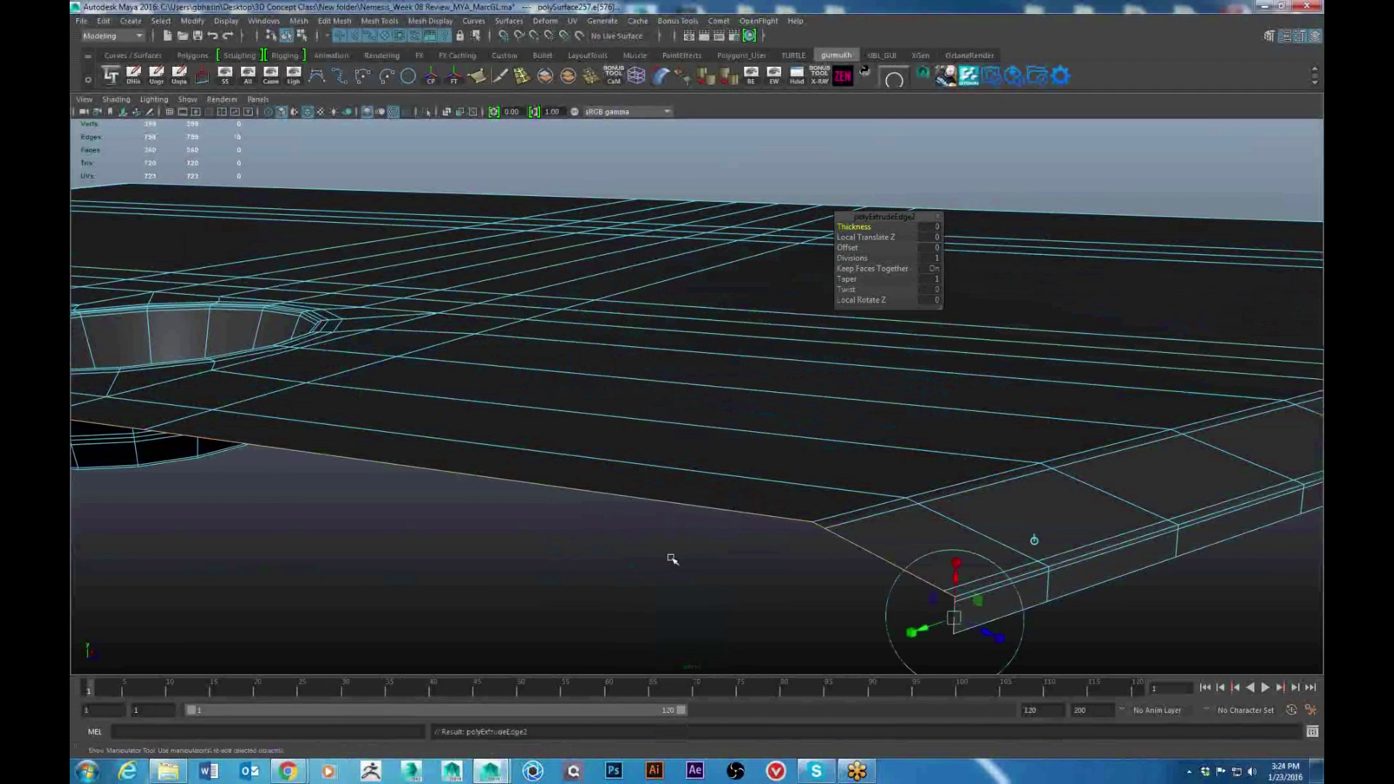
middle_drag(670, 556, 617, 557)
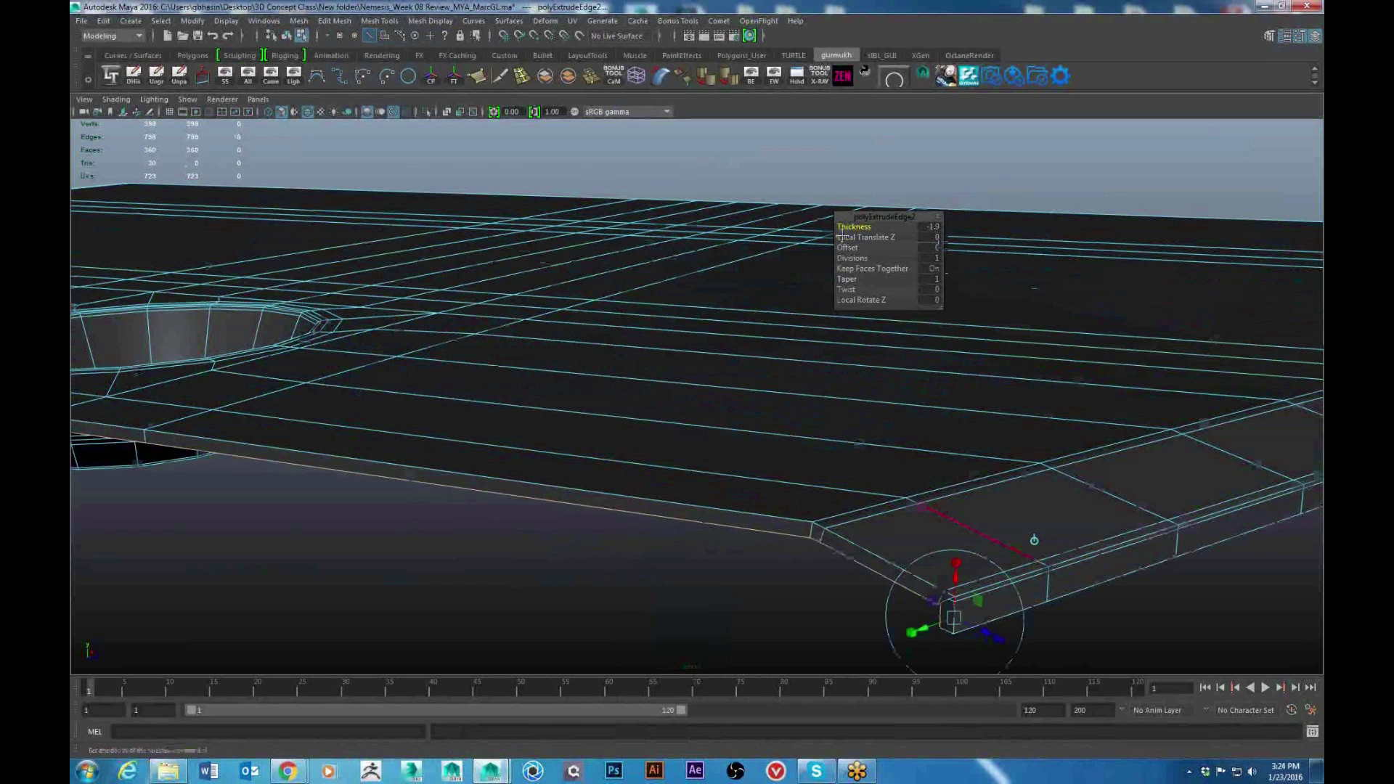
Insert support edge loops on both sides of the main panel's lip corner with the Multi-Cut tool
alt+drag(841, 233, 799, 196)
scroll(762, 437, up, 2)
alt+middle_drag(624, 429, 723, 464)
scroll(726, 466, up, 5)
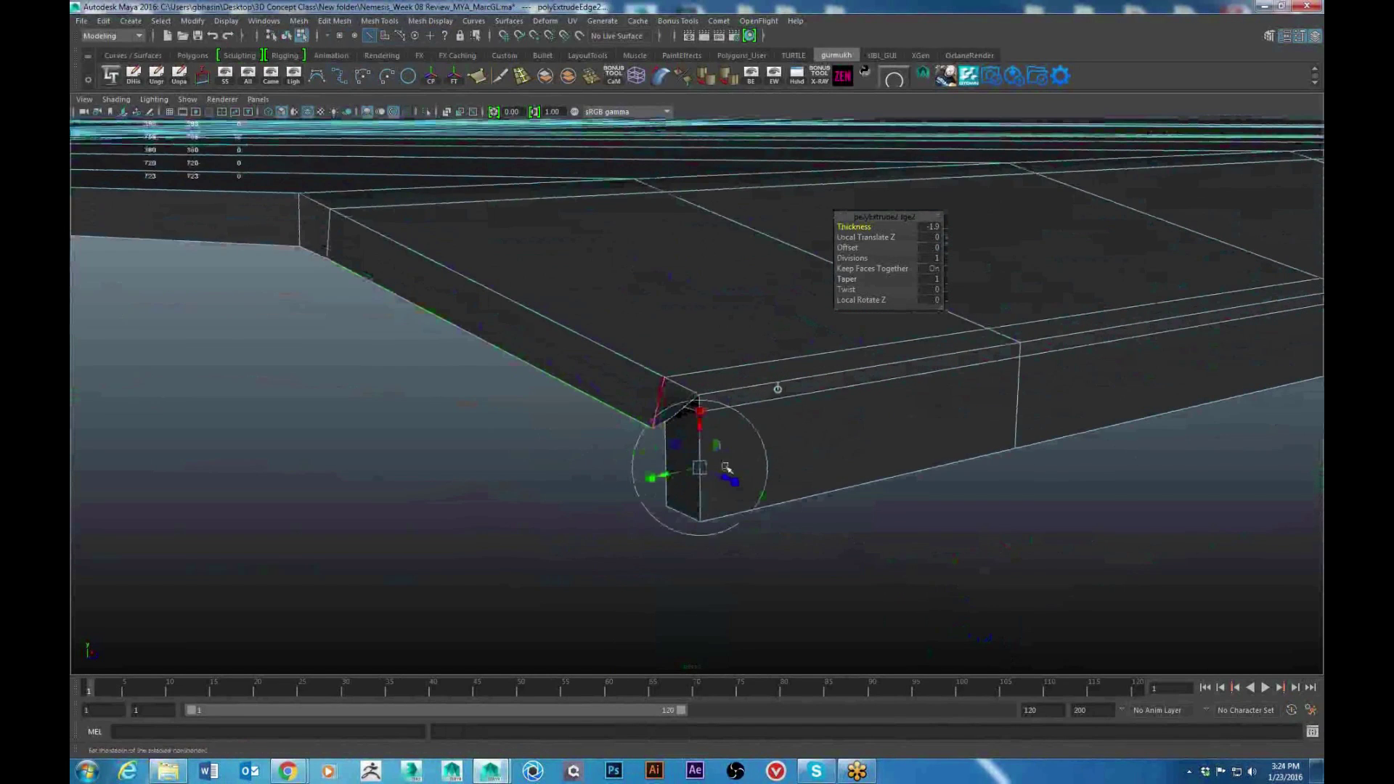
scroll(726, 467, down, 8)
alt+drag(726, 466, 722, 463)
scroll(721, 463, up, 2)
shift+right_drag(619, 433, 561, 427)
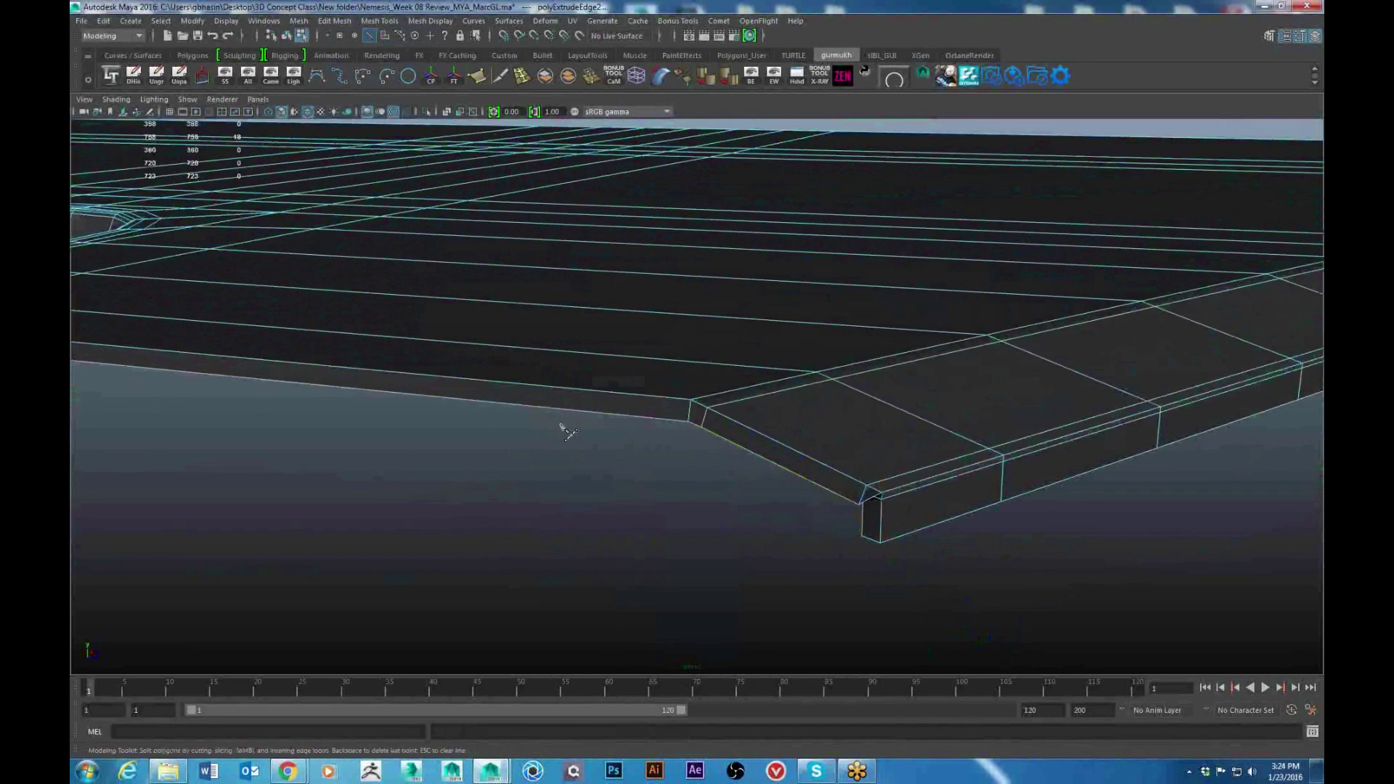
scroll(562, 426, up, 5)
ctrl+click(681, 424)
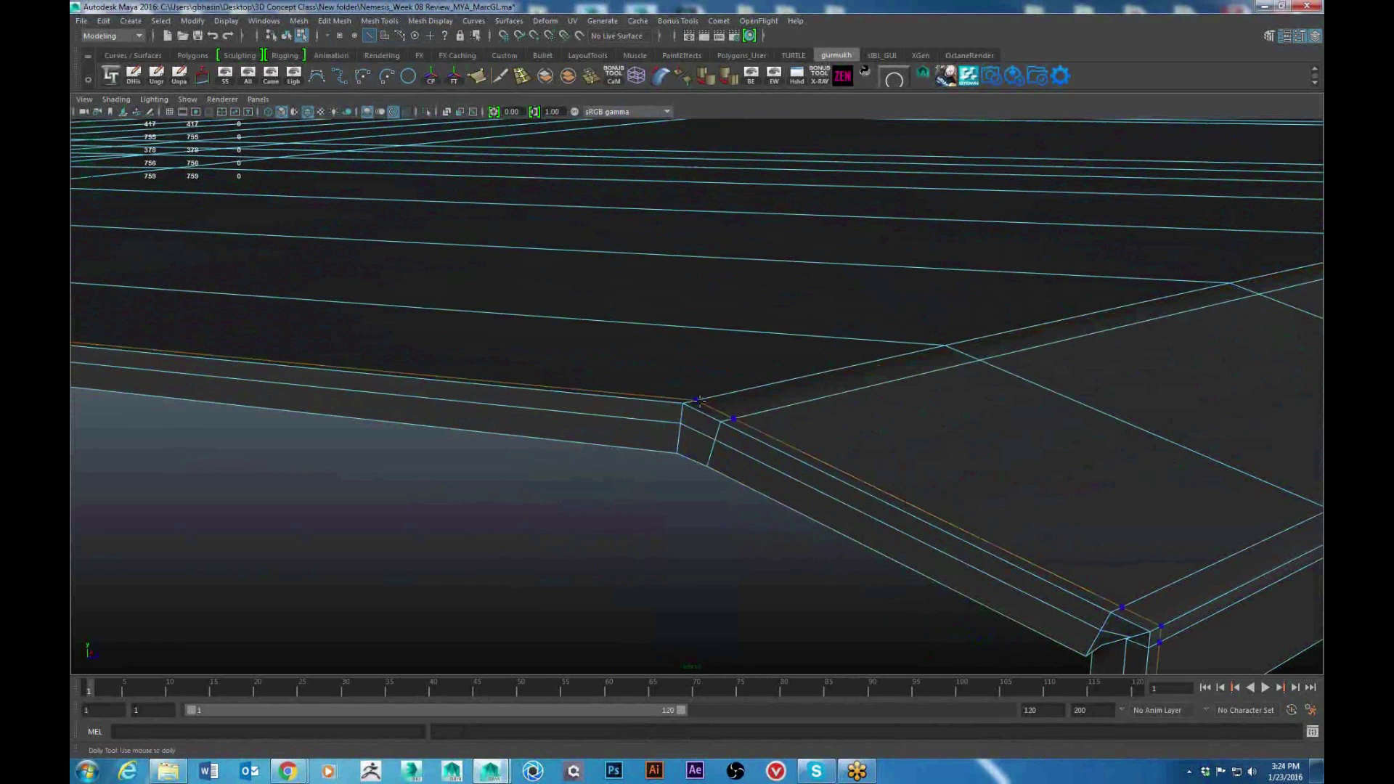
right_drag(766, 363, 839, 294)
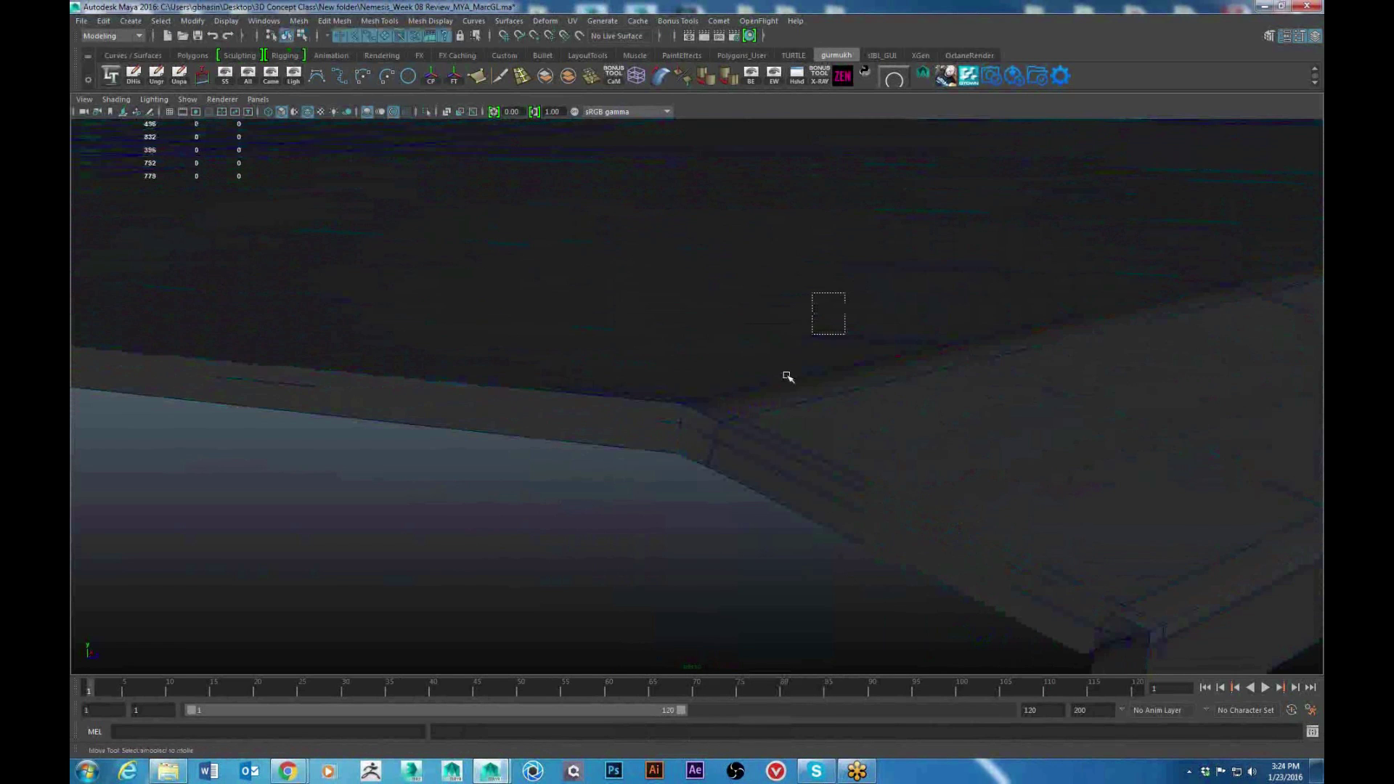
Select the outer strip and hide all the other parts
click(725, 484)
scroll(725, 484, down, 3)
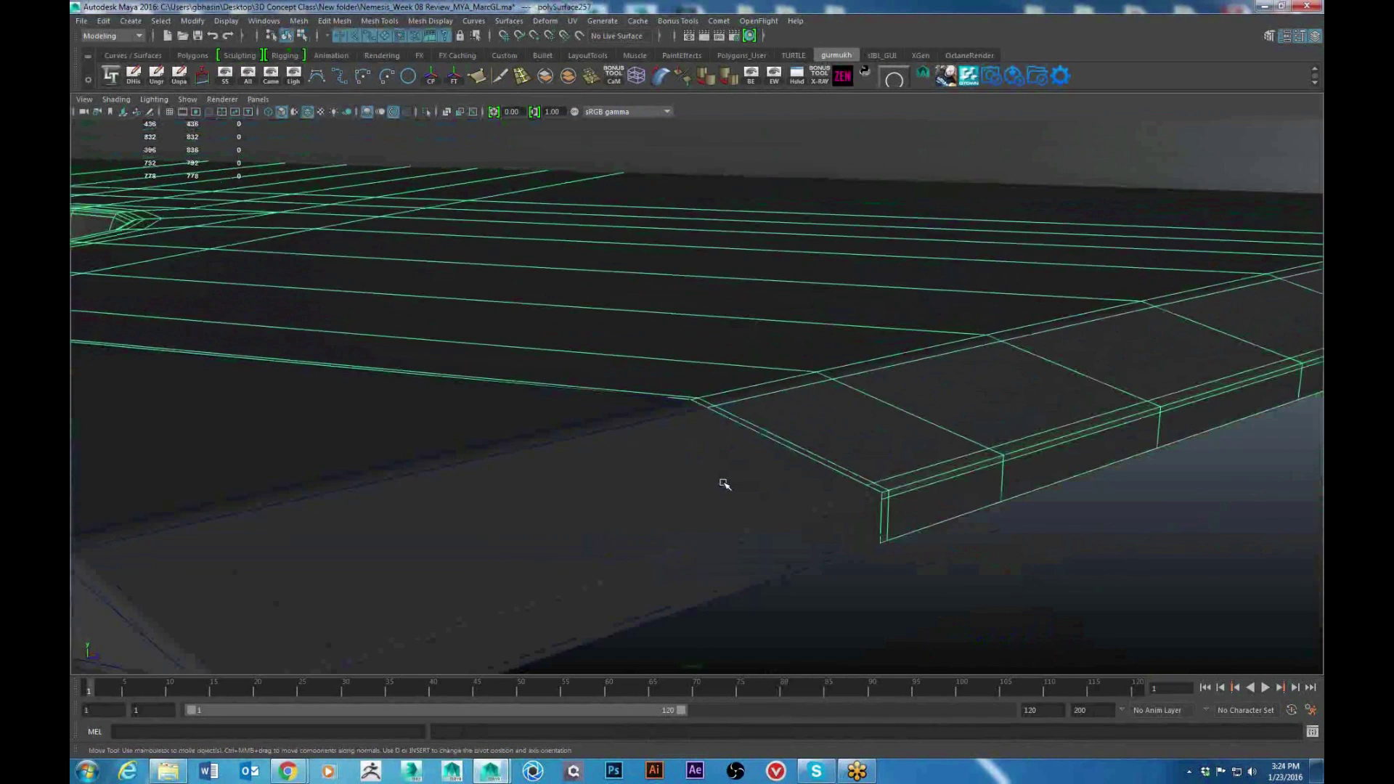
alt+drag(725, 484, 454, 488)
click(454, 489)
key(alt+h)
Insert support edge loops along the strip's seam corner and its lip with the Multi-Cut tool
alt+middle_drag(498, 511, 612, 446)
alt+drag(612, 446, 585, 398)
alt+middle_drag(565, 381, 611, 417)
alt+drag(611, 417, 625, 324)
shift+right_drag(625, 324, 439, 333)
ctrl+click(655, 365)
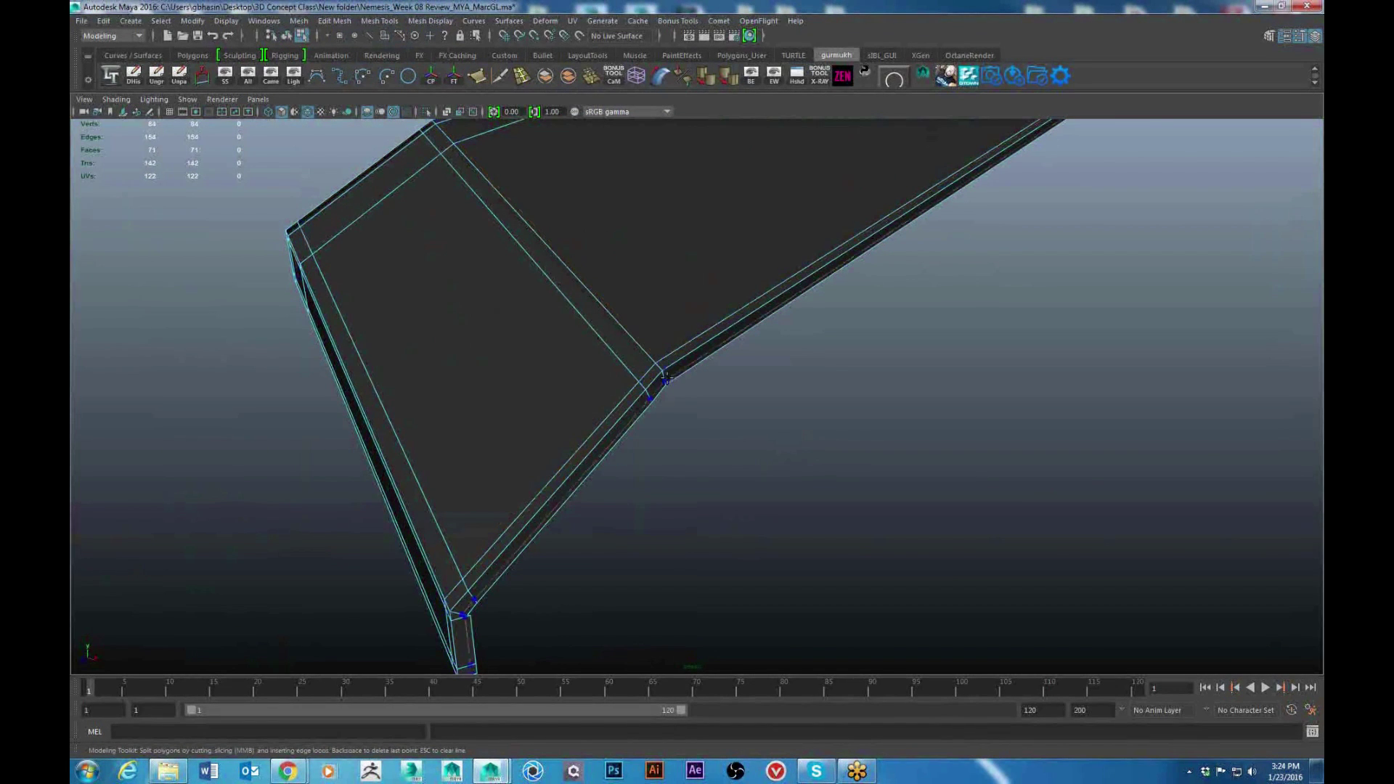
ctrl+click(666, 376)
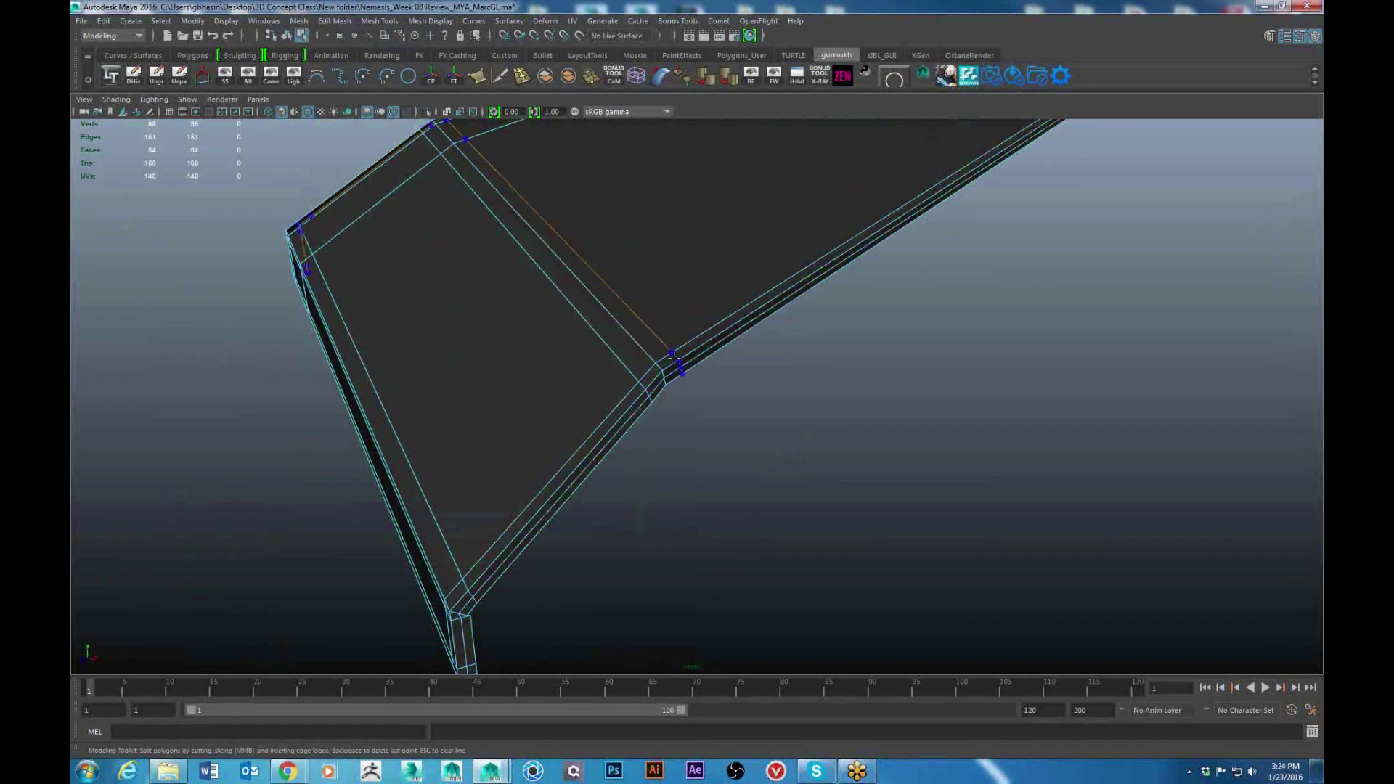
Return the strip to object mode and show the hidden parts again
alt+drag(711, 406, 951, 443)
key(w)
right_drag(704, 332, 837, 242)
key(ctrl+shift+h)
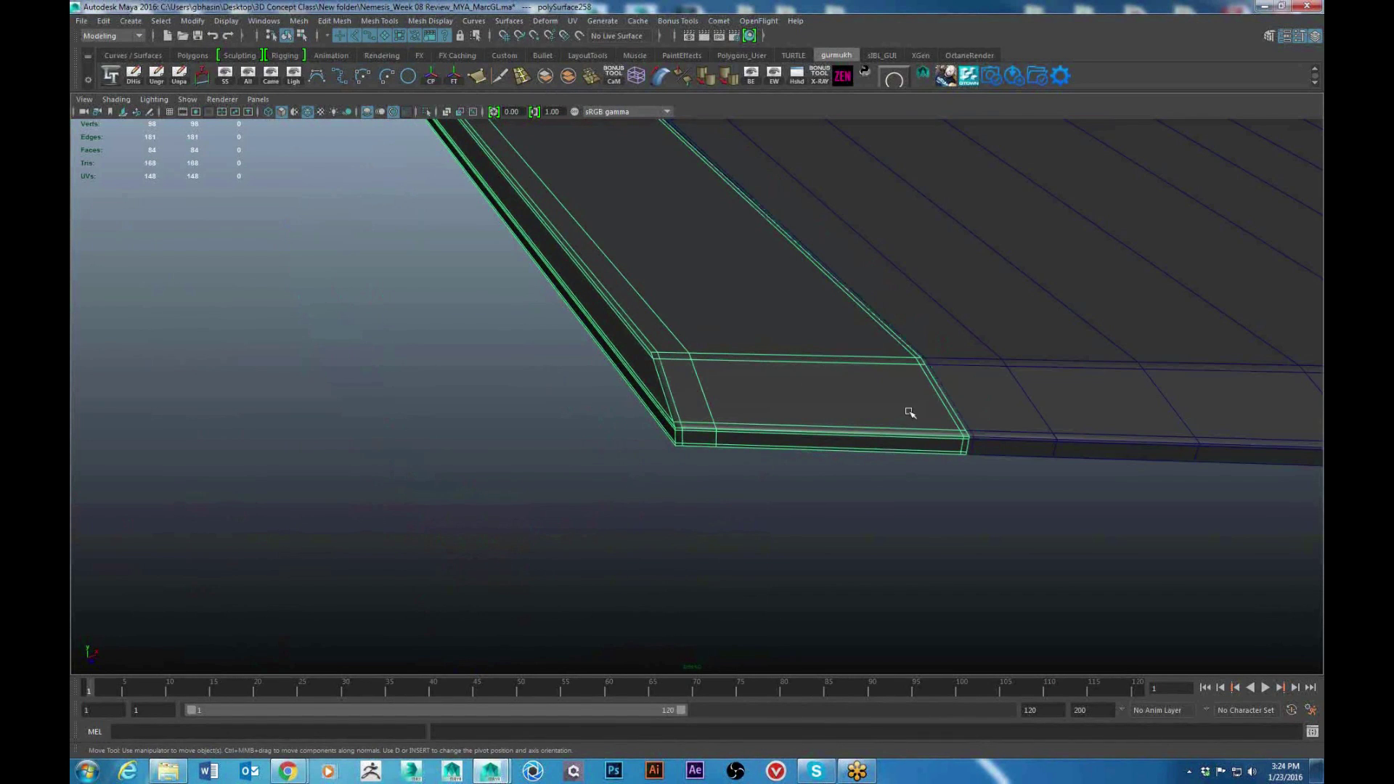
Enable smooth mesh preview on the strip and main panel, and turn off wireframe on shaded
shift+click(949, 338)
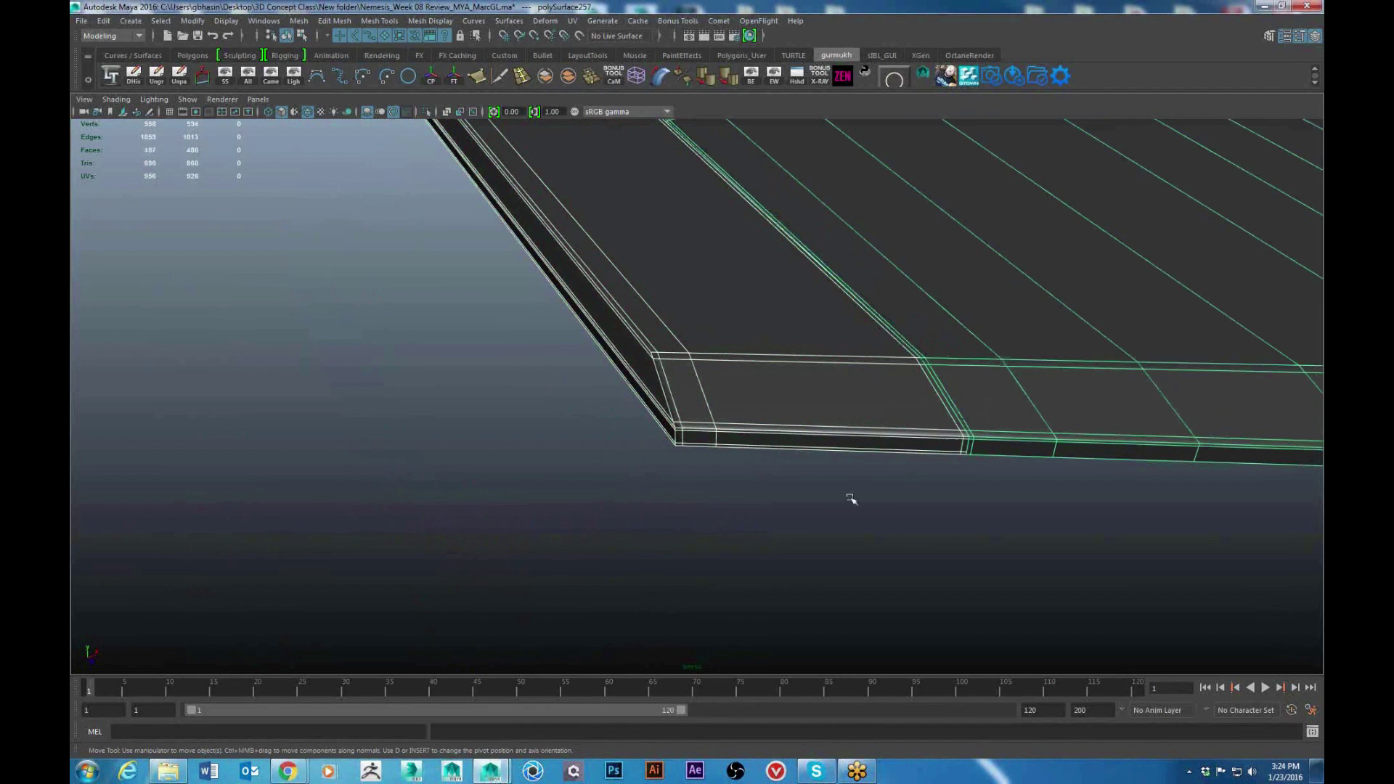
key(3)
click(892, 531)
alt+drag(892, 508, 809, 534)
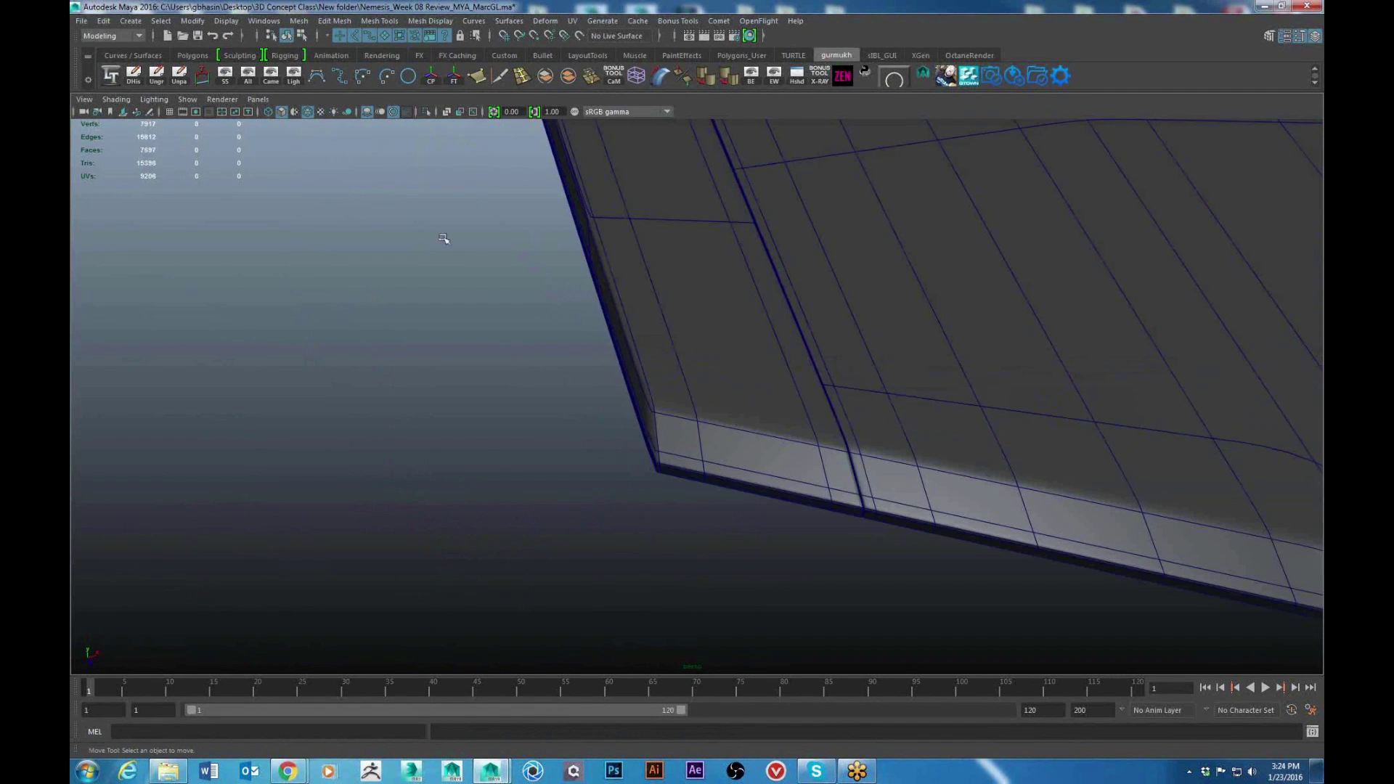
click(308, 113)
scroll(949, 426, down, 2)
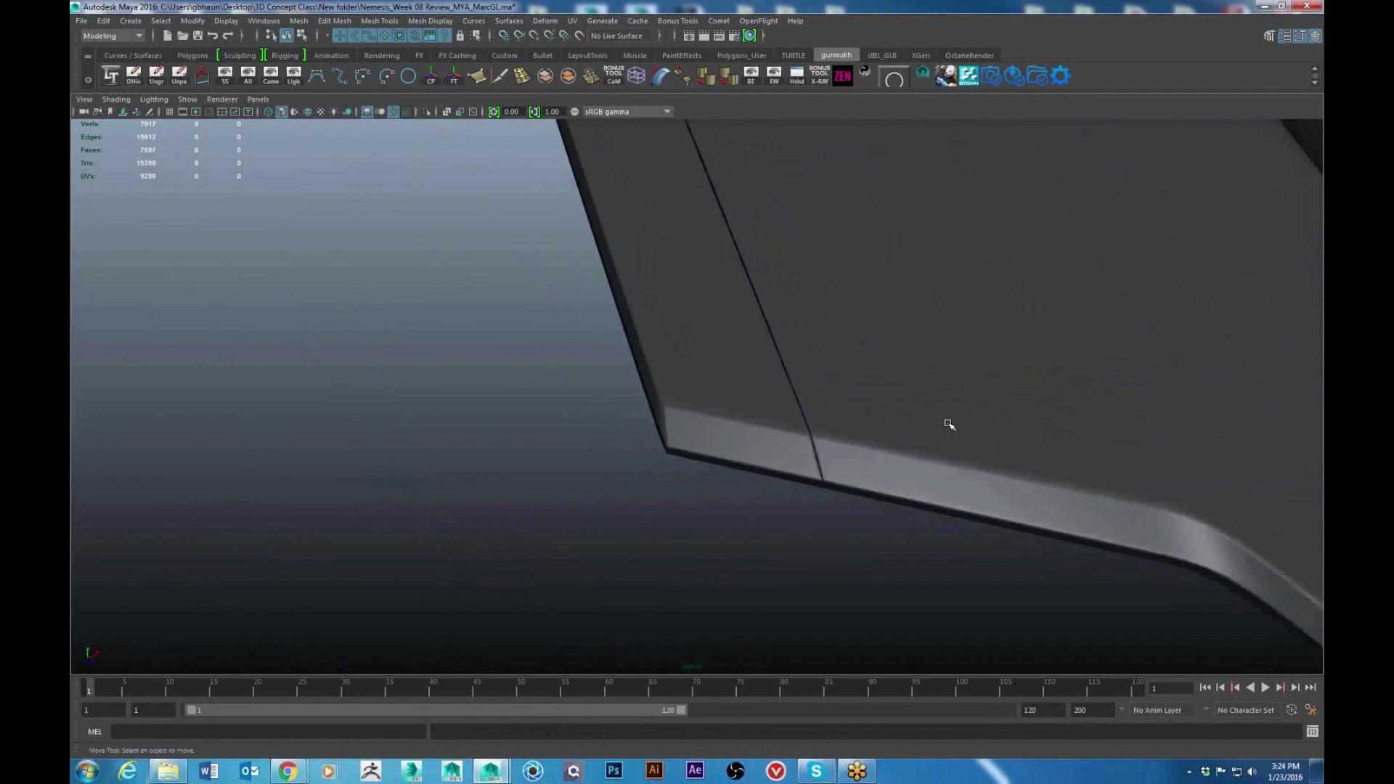
Check that the strip and main panel are separate pieces by selecting each one alternately
mouse_move(949, 426)
alt+mouse_down()
mouse_move(787, 554)
mouse_move(828, 578)
mouse_move(691, 504)
mouse_move(986, 358)
mouse_move(916, 407)
mouse_move(733, 462)
alt+mouse_up()
click(726, 465)
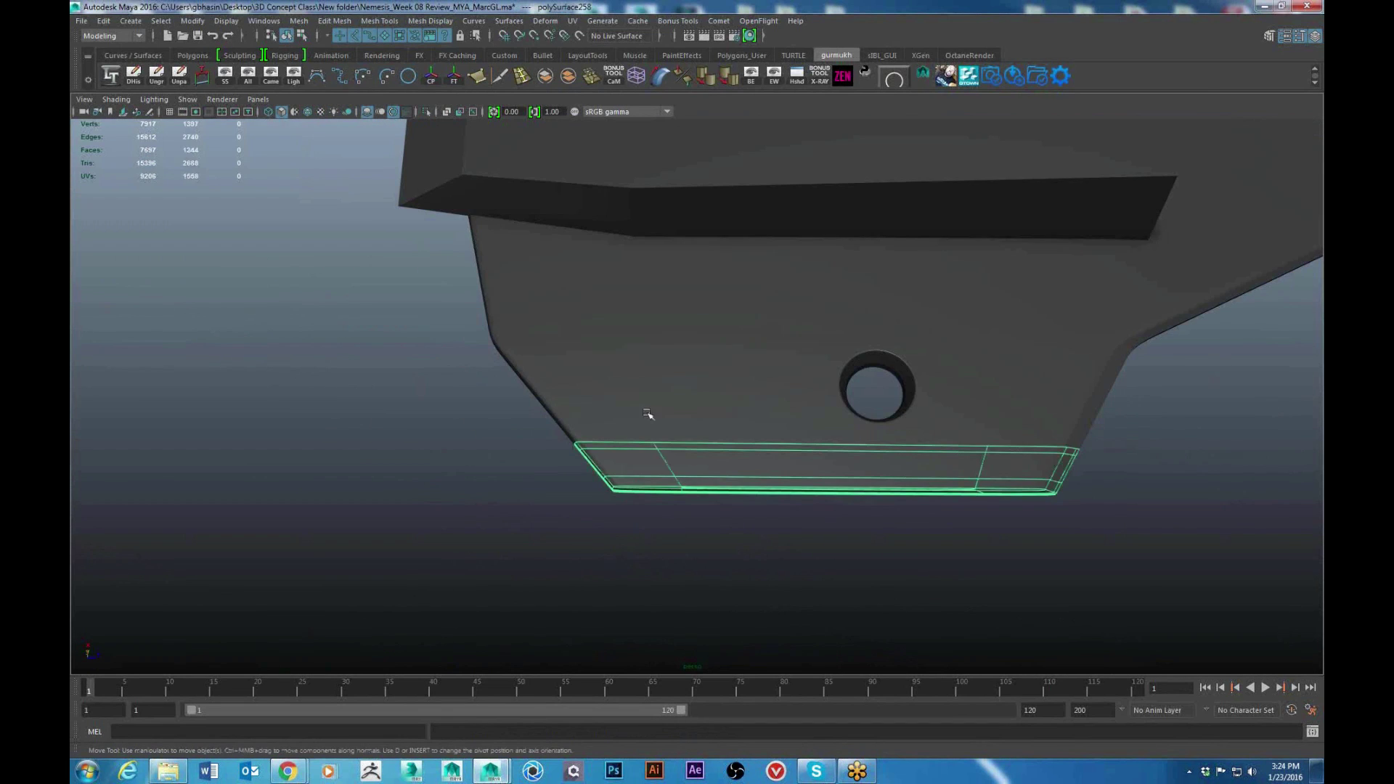
click(648, 417)
click(739, 462)
click(723, 418)
click(745, 472)
click(726, 430)
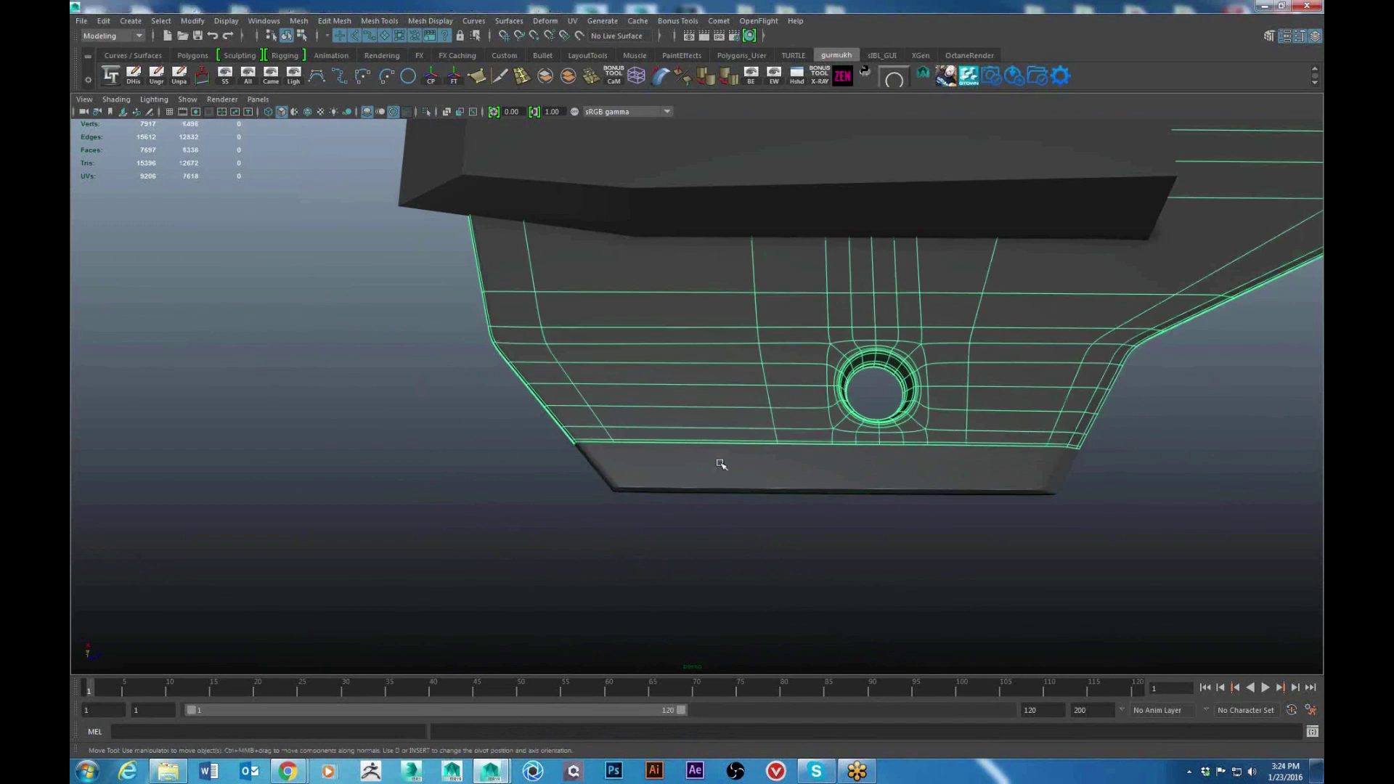
click(695, 539)
Inspect the smoothed panel gap from several angles, checking how the main panel and strip meet
scroll(680, 572, up, 3)
alt+drag(680, 575, 693, 492)
alt+drag(747, 314, 855, 524)
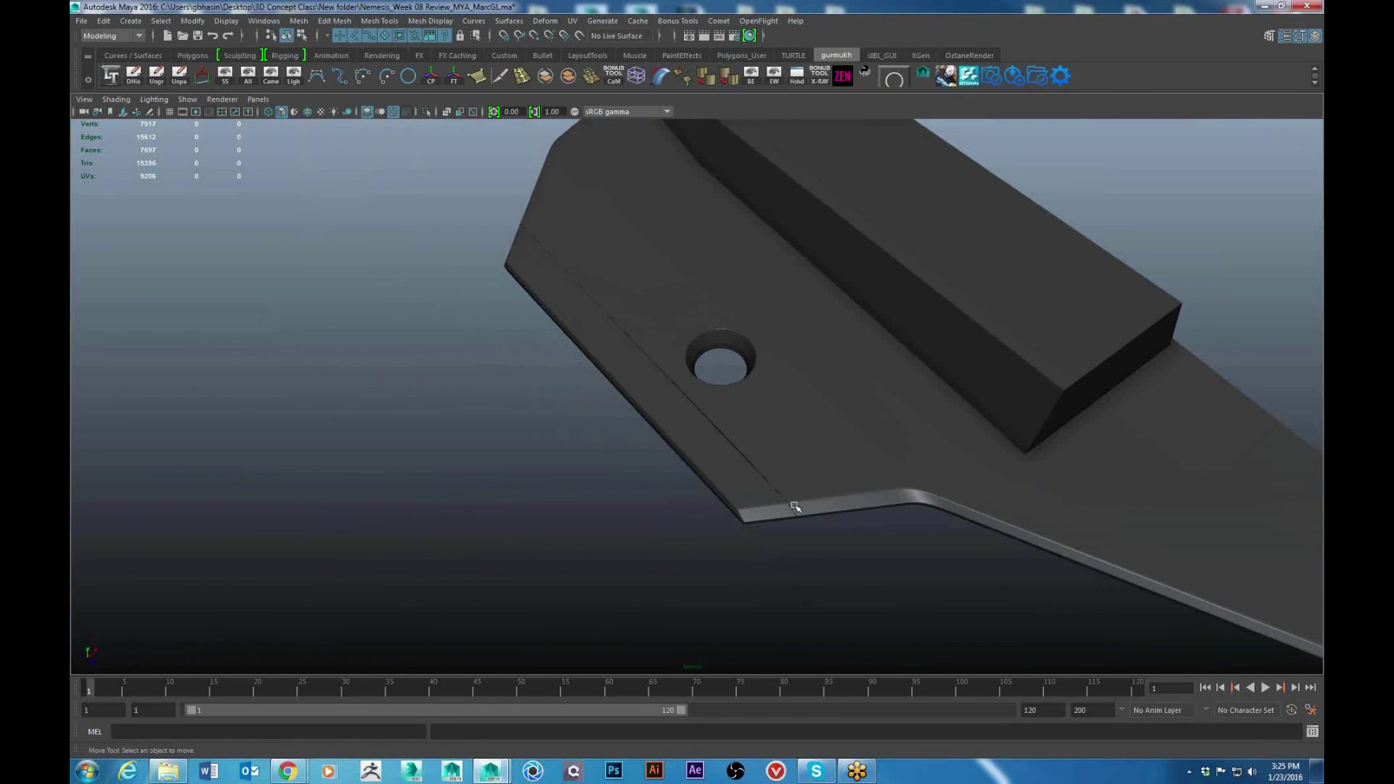
click(787, 441)
alt+drag(787, 441, 758, 436)
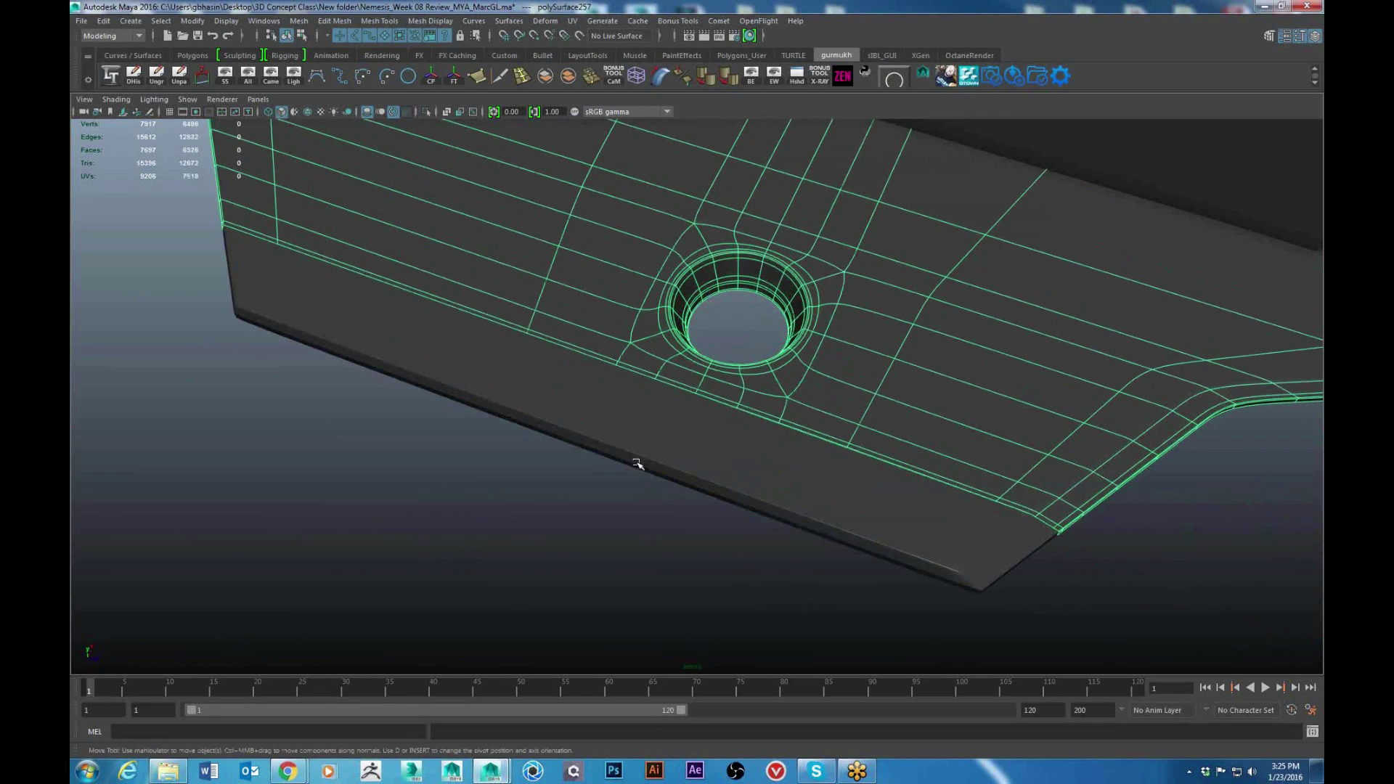
click(622, 409)
alt+right_drag(622, 409, 490, 348)
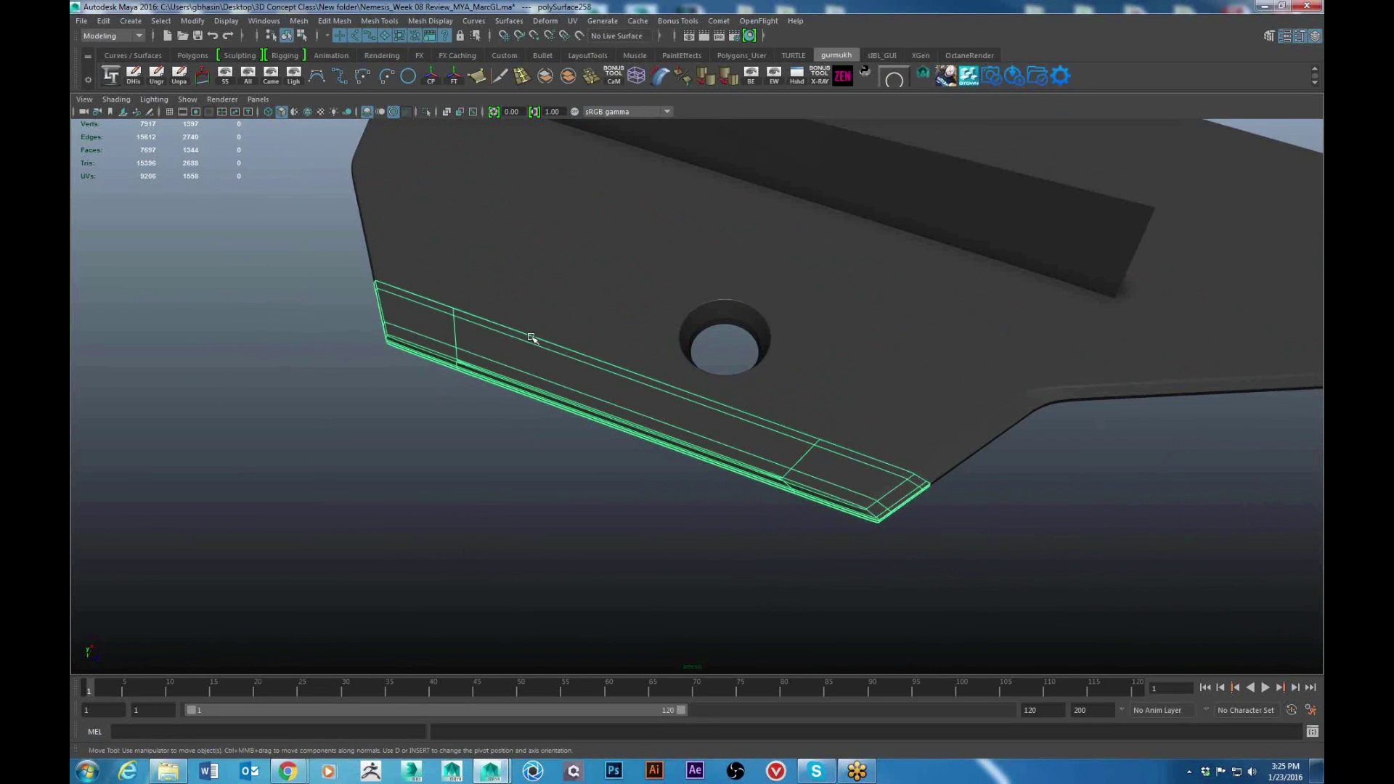
click(531, 283)
alt+drag(866, 311, 880, 389)
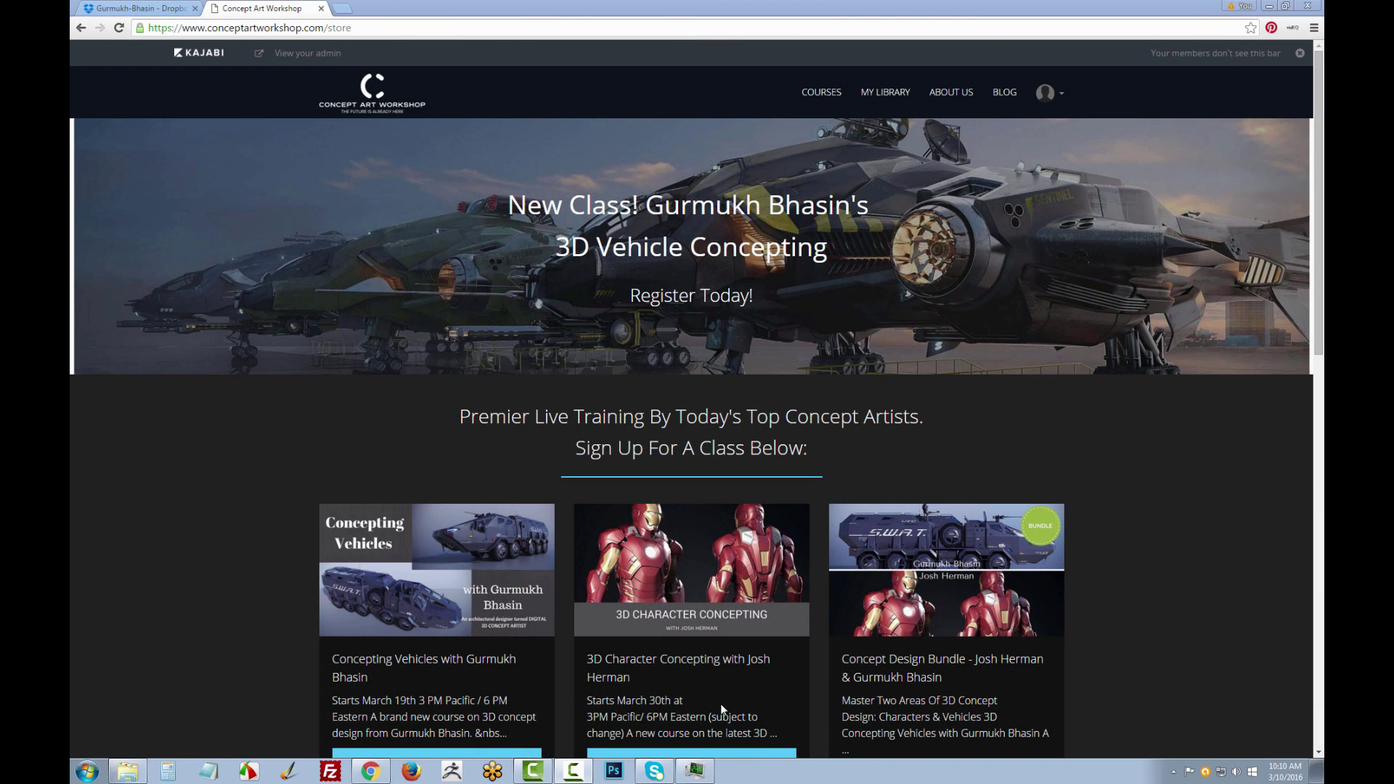